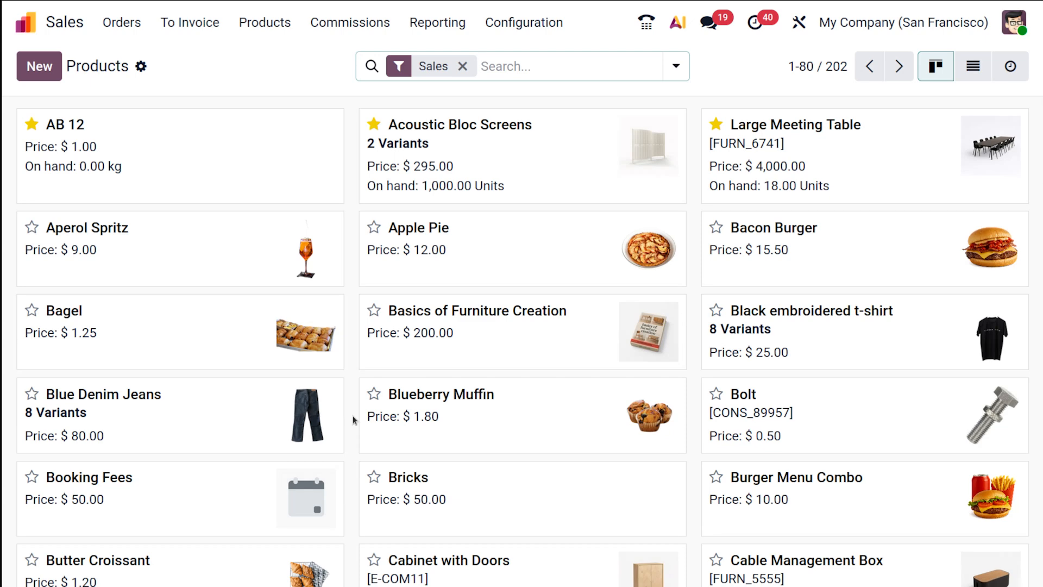
- Mark the Apple Pie product as a favourite in the product catalogue
{"action": "scroll", "coordinate": [353, 419], "scroll_direction": "down", "scroll_amount": 15}
{"action": "scroll", "coordinate": [353, 419], "scroll_direction": "up", "scroll_amount": 15}
{"action": "left_click", "coordinate": [373, 228]}
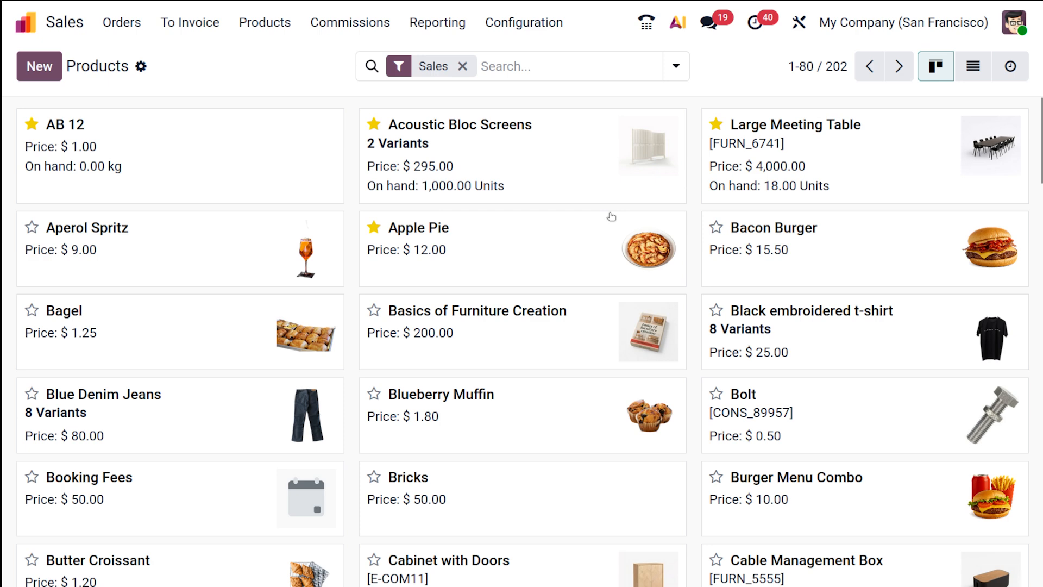
- Look through the products in list view, and return to the card view
{"action": "left_click", "coordinate": [990, 67]}
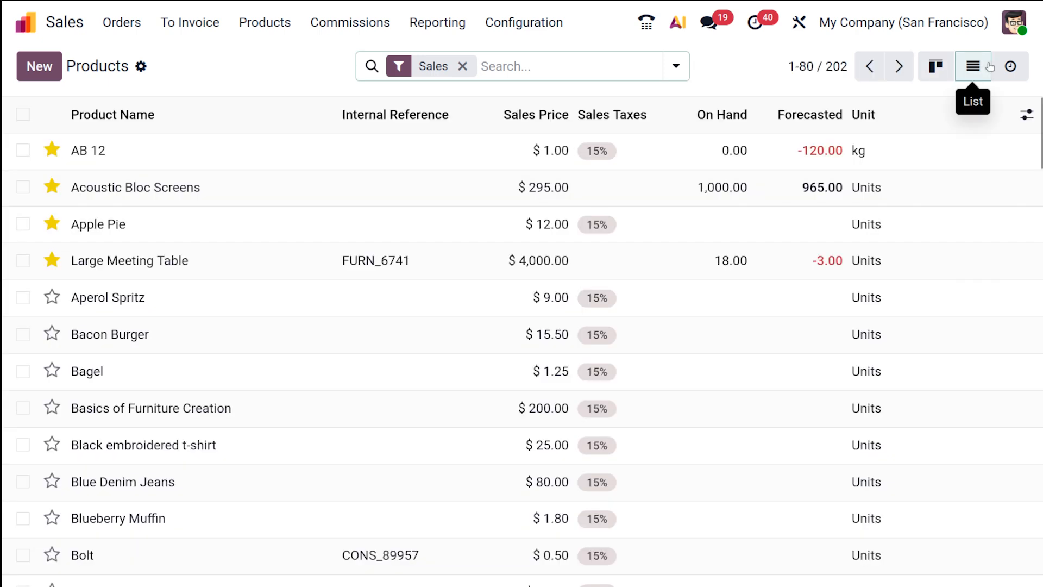
{"action": "scroll", "coordinate": [683, 509], "scroll_direction": "down", "scroll_amount": 10}
{"action": "scroll", "coordinate": [685, 510], "scroll_direction": "up", "scroll_amount": 10}
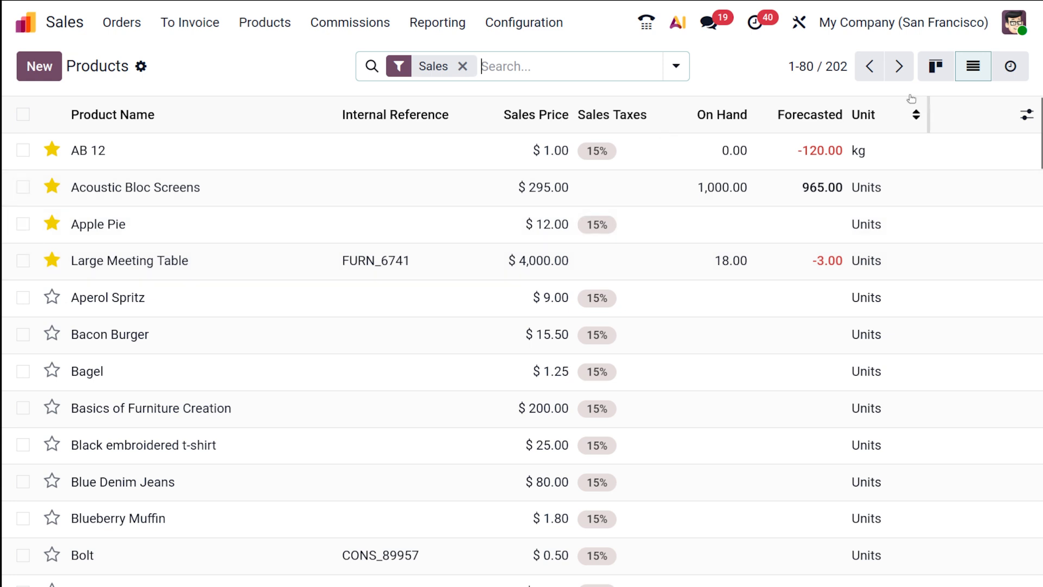
{"action": "left_click", "coordinate": [945, 67]}
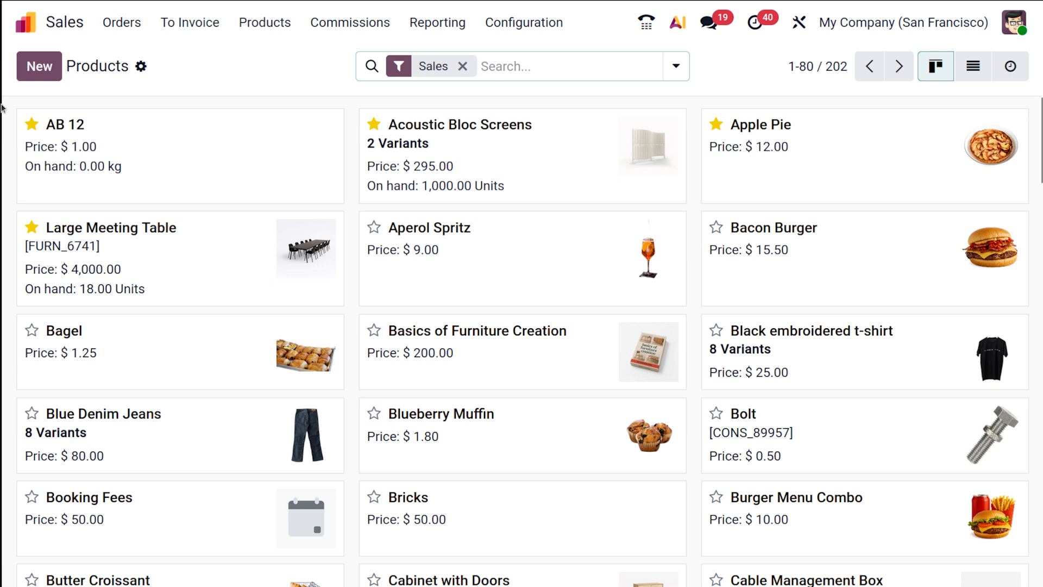
- Create a new product named "Office chair"
{"action": "left_click", "coordinate": [44, 77]}
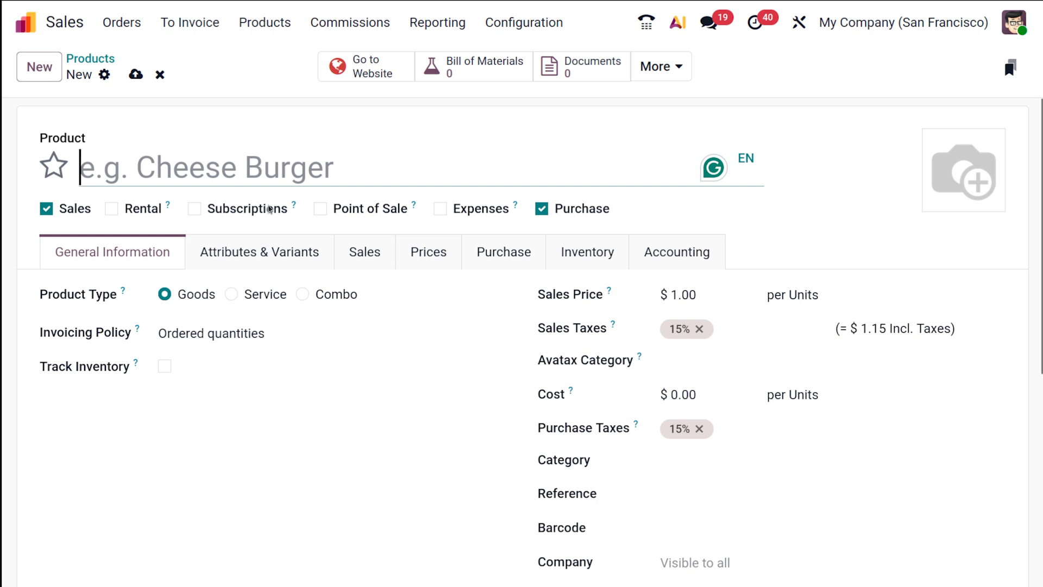
{"action": "type", "text": "Office chair"}
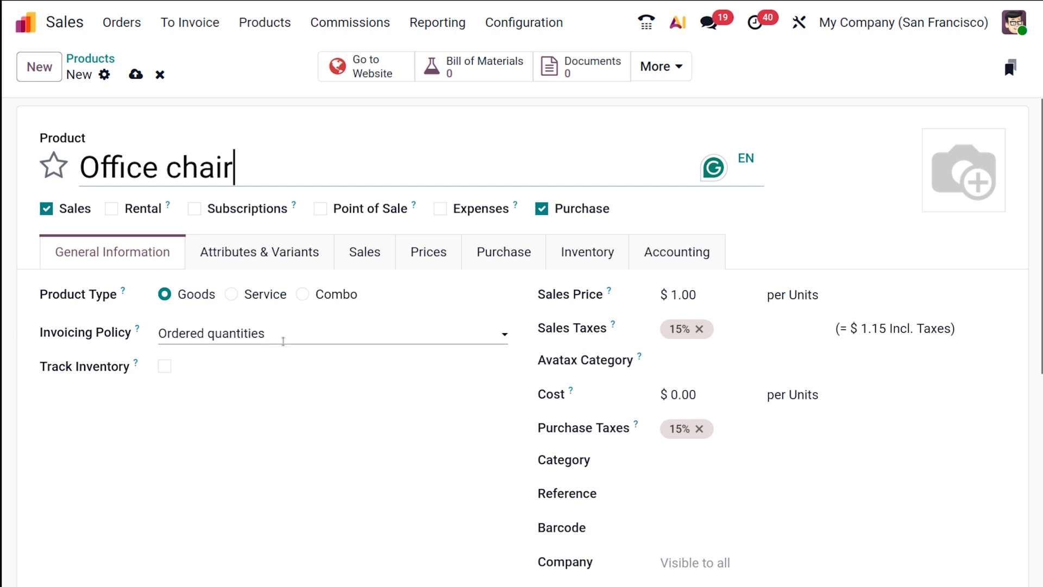
- Examine the invoicing policy options available for the product without choosing a different one
{"action": "left_click", "coordinate": [341, 324]}
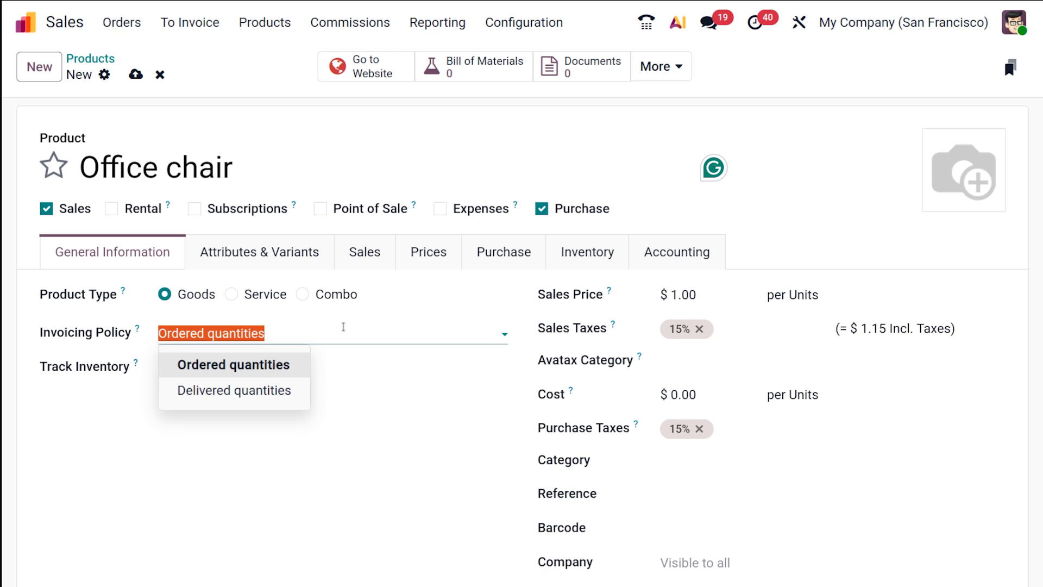
{"action": "left_click", "coordinate": [358, 403]}
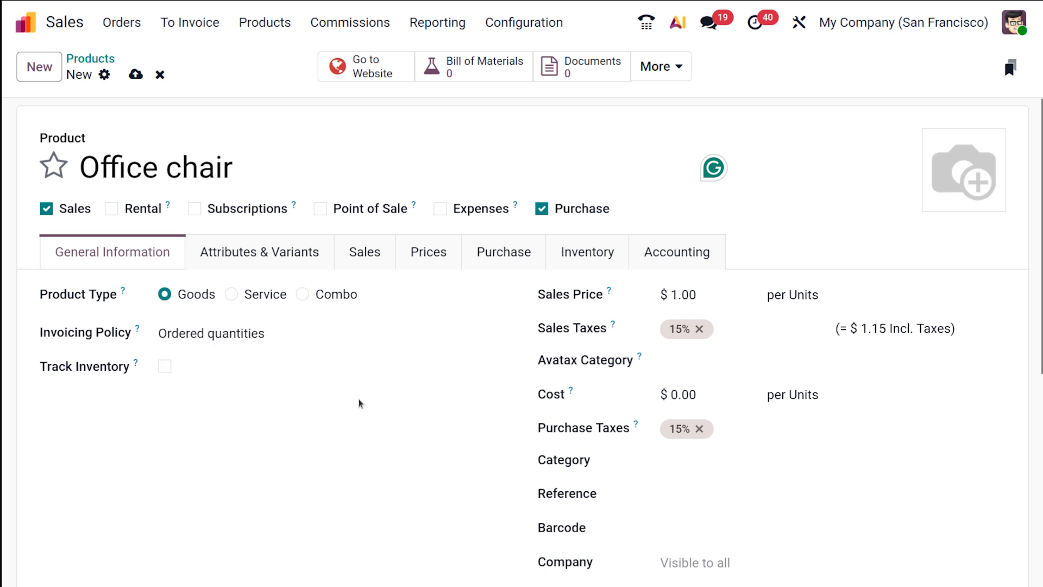
{"action": "left_click", "coordinate": [293, 334]}
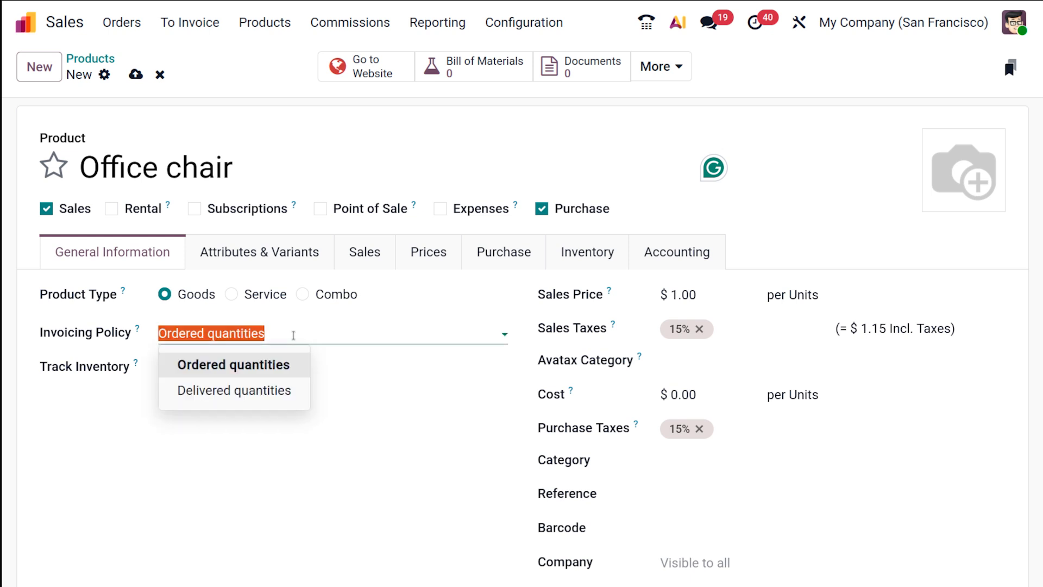
{"action": "left_click", "coordinate": [312, 457]}
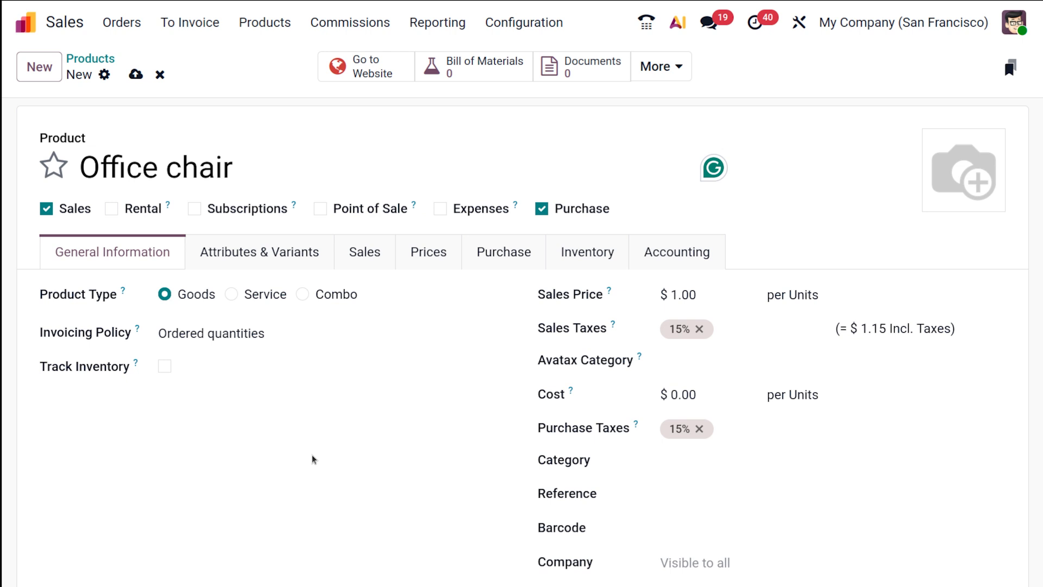
{"action": "left_click", "coordinate": [295, 329]}
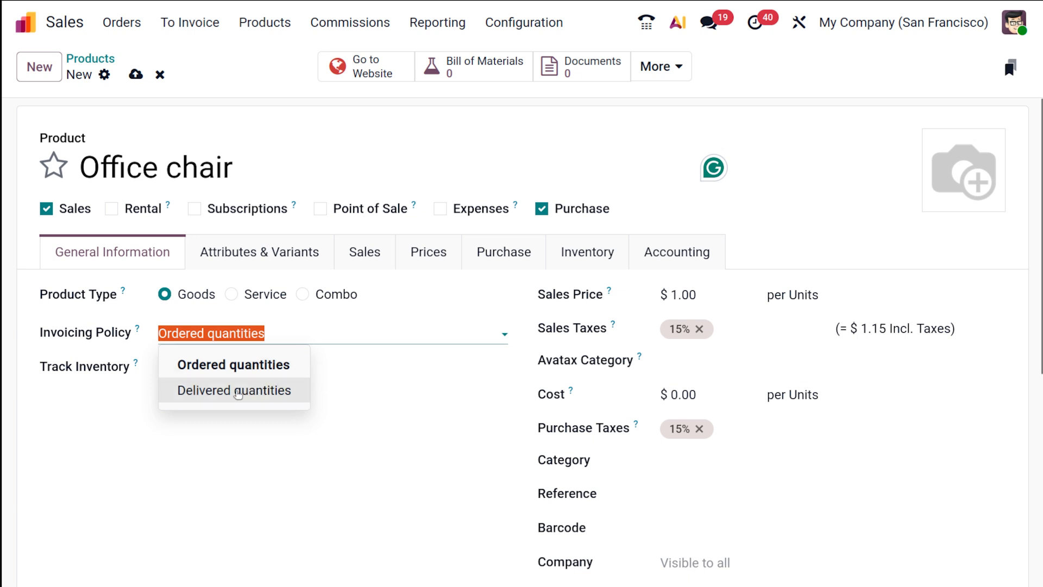
{"action": "left_click", "coordinate": [305, 454]}
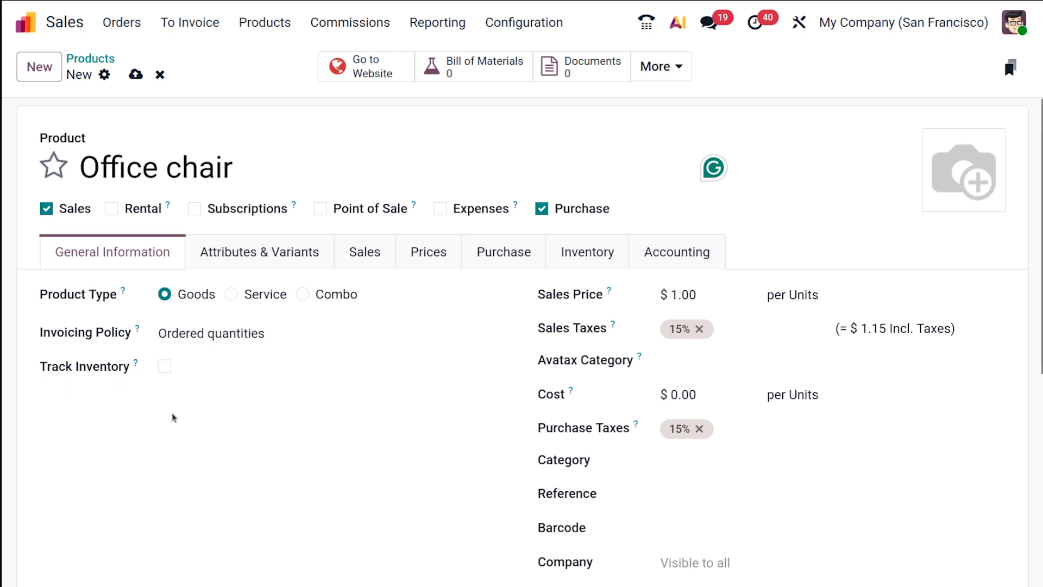
- Enable inventory tracking for the Office chair, tracked By Quantity
{"action": "left_click", "coordinate": [165, 366]}
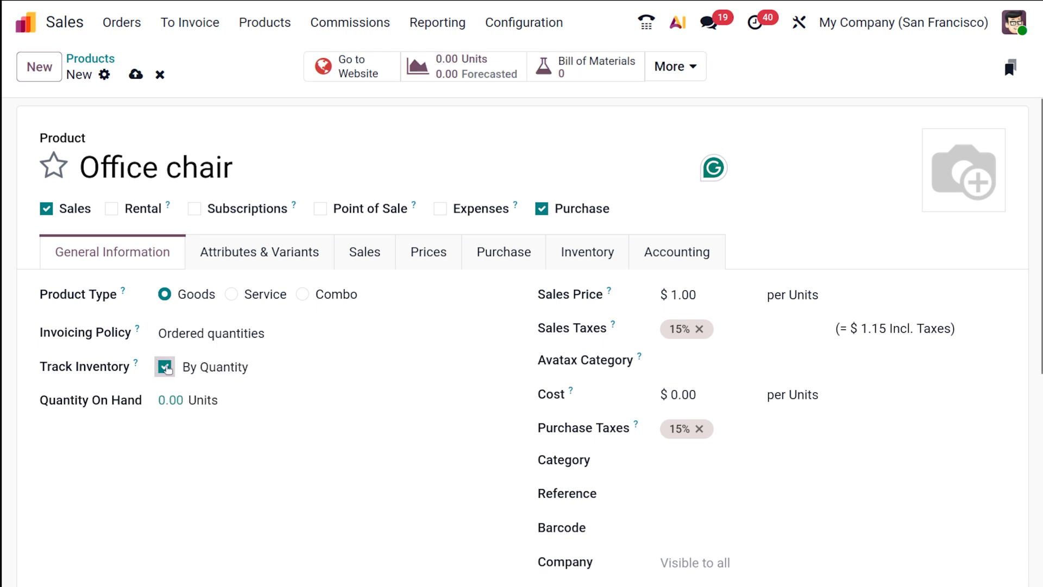
{"action": "left_click", "coordinate": [264, 368]}
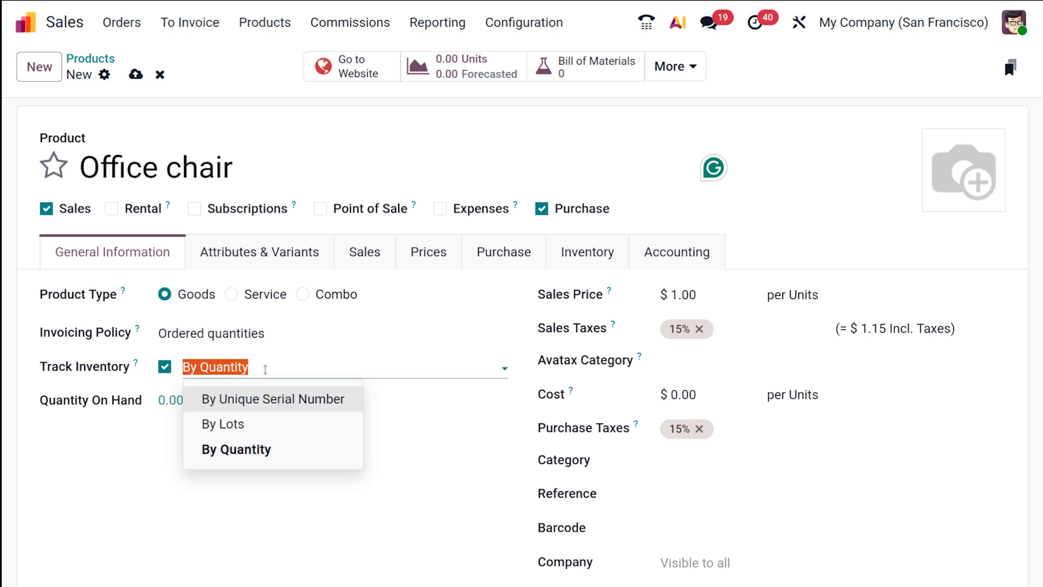
{"action": "left_click", "coordinate": [276, 448]}
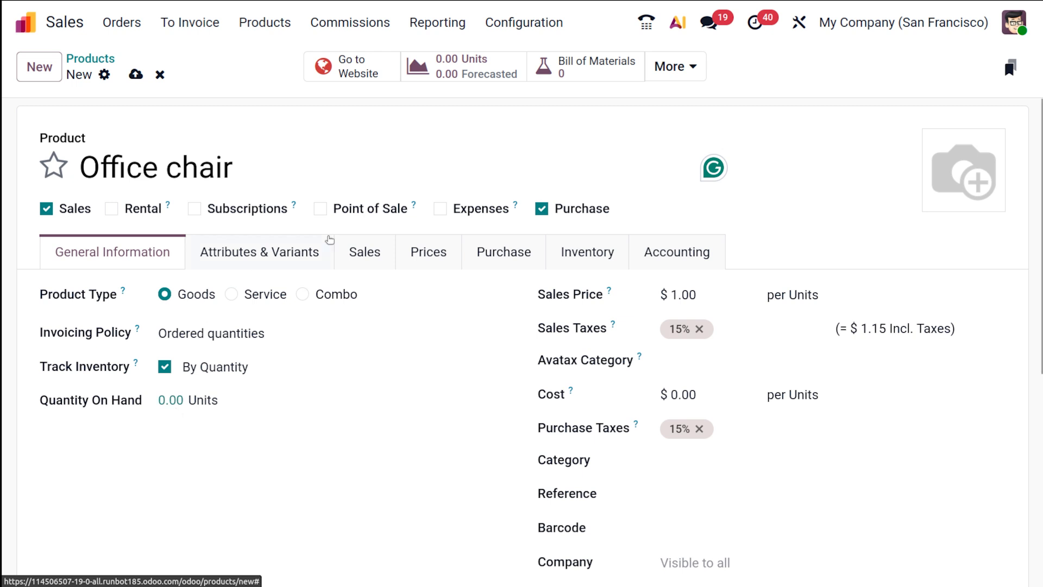
- Review the product's sales settings, from upsell and ecommerce shop options down to the media and description sections
{"action": "left_click", "coordinate": [368, 260]}
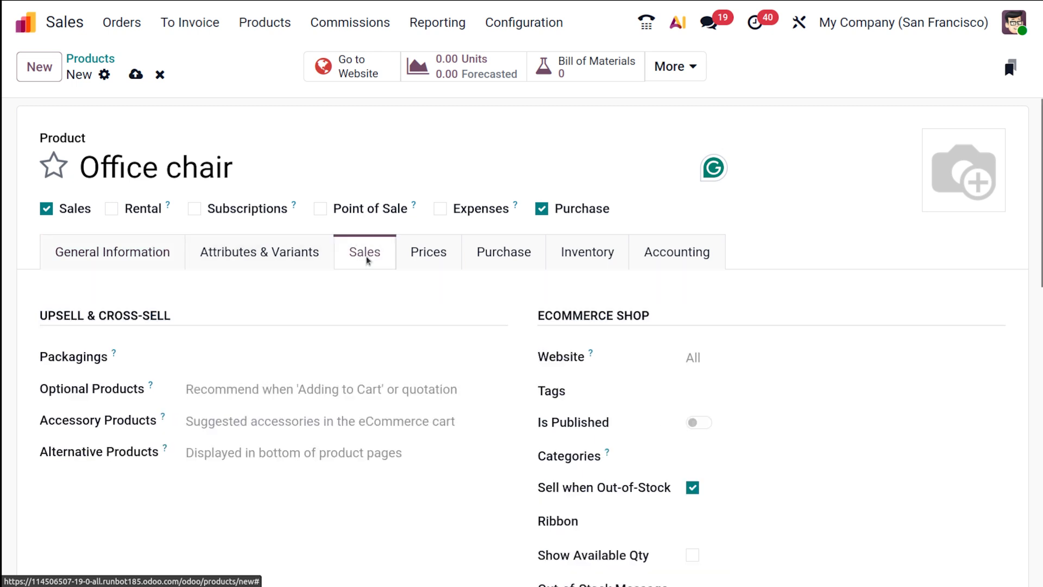
{"action": "scroll", "coordinate": [334, 370], "scroll_direction": "down", "scroll_amount": 2}
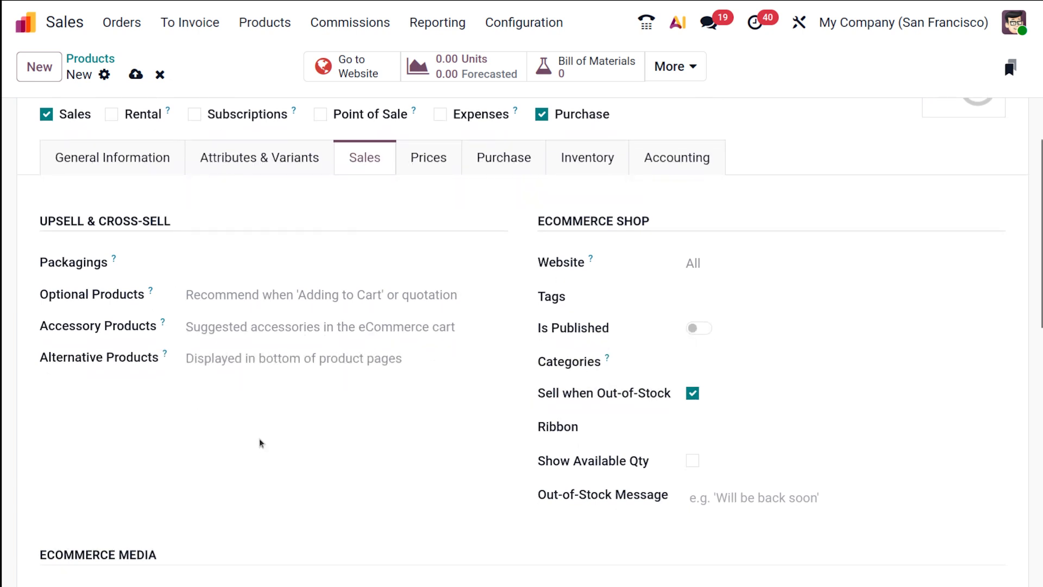
{"action": "scroll", "coordinate": [552, 435], "scroll_direction": "down", "scroll_amount": 4}
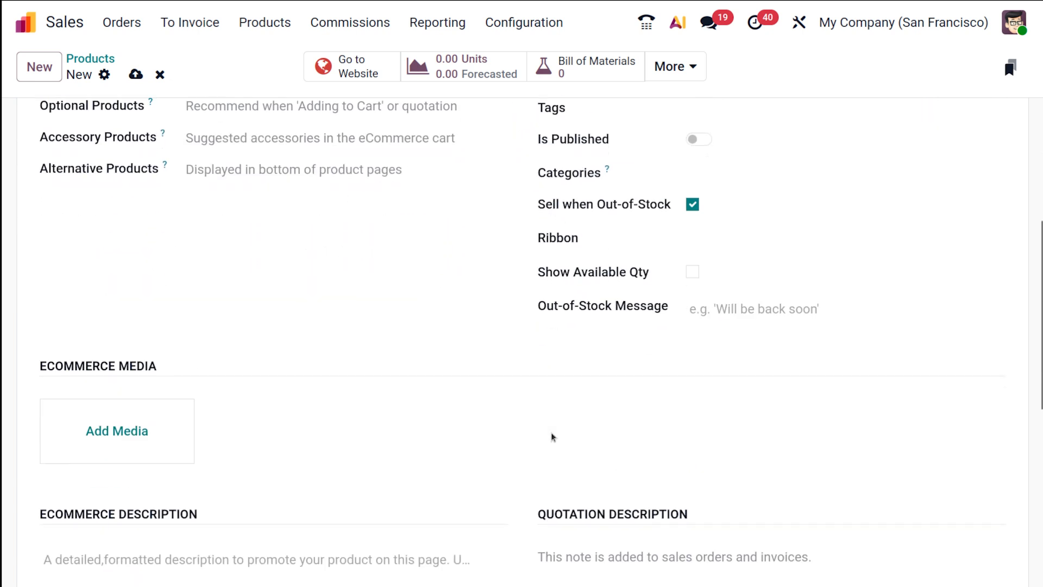
{"action": "scroll", "coordinate": [552, 436], "scroll_direction": "up", "scroll_amount": 6}
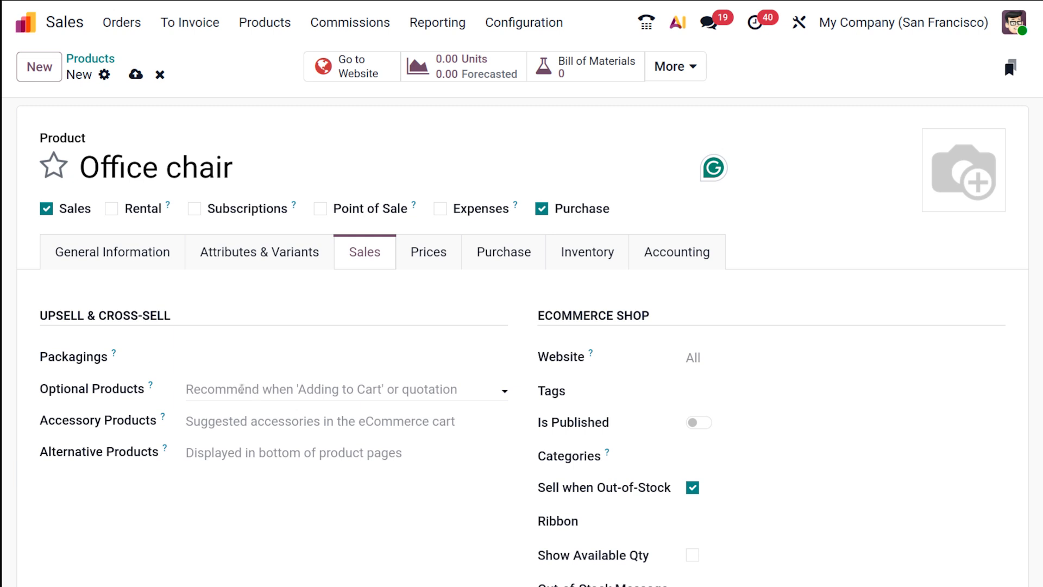
- Examine the upsell and cross-sell fields: Packagings, Optional Products, Accessory Products and Alternative Products
{"action": "left_click", "coordinate": [222, 350]}
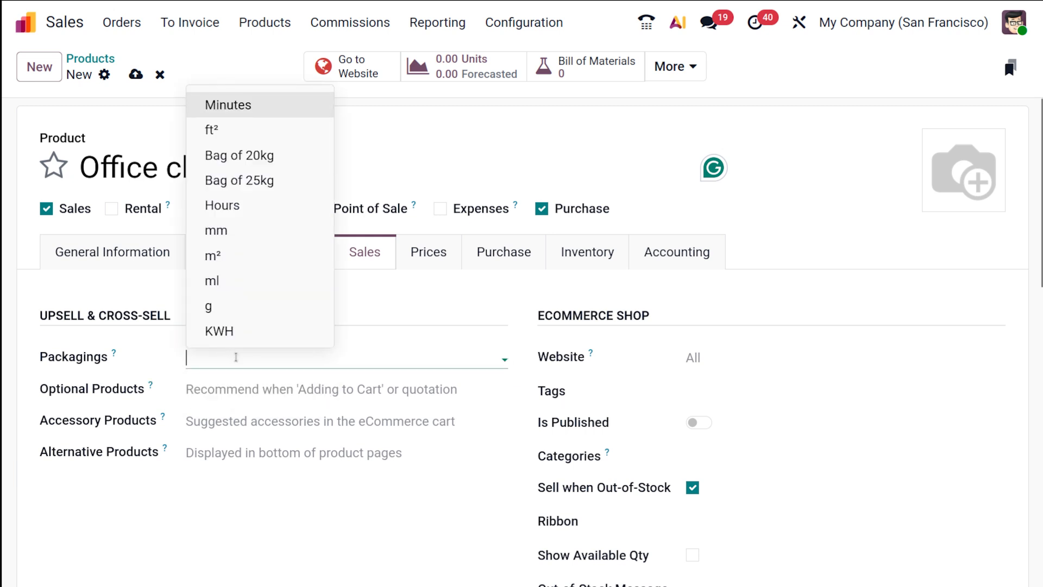
{"action": "left_click", "coordinate": [236, 357]}
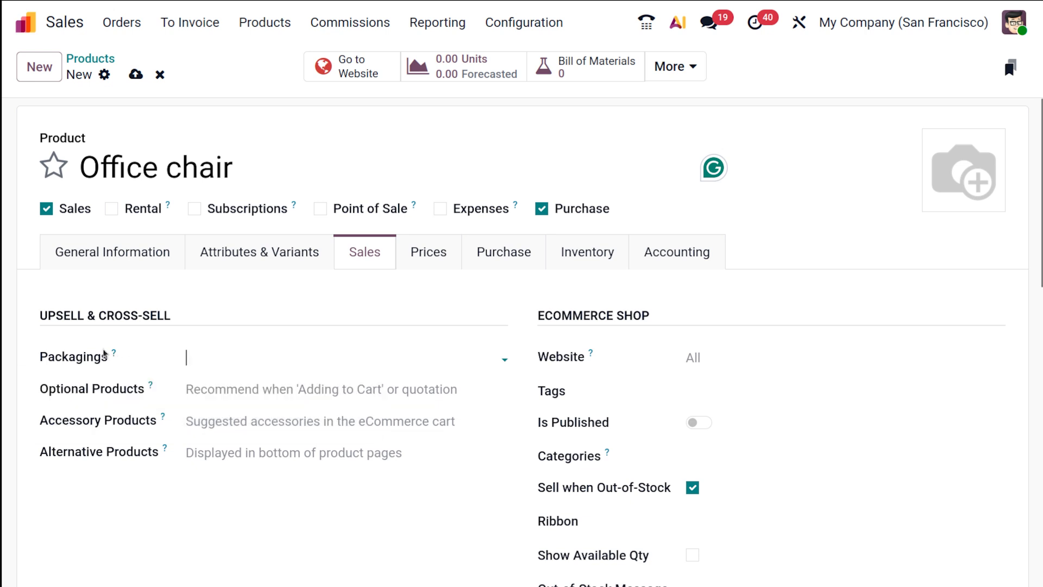
{"action": "mouse_move", "coordinate": [114, 356]}
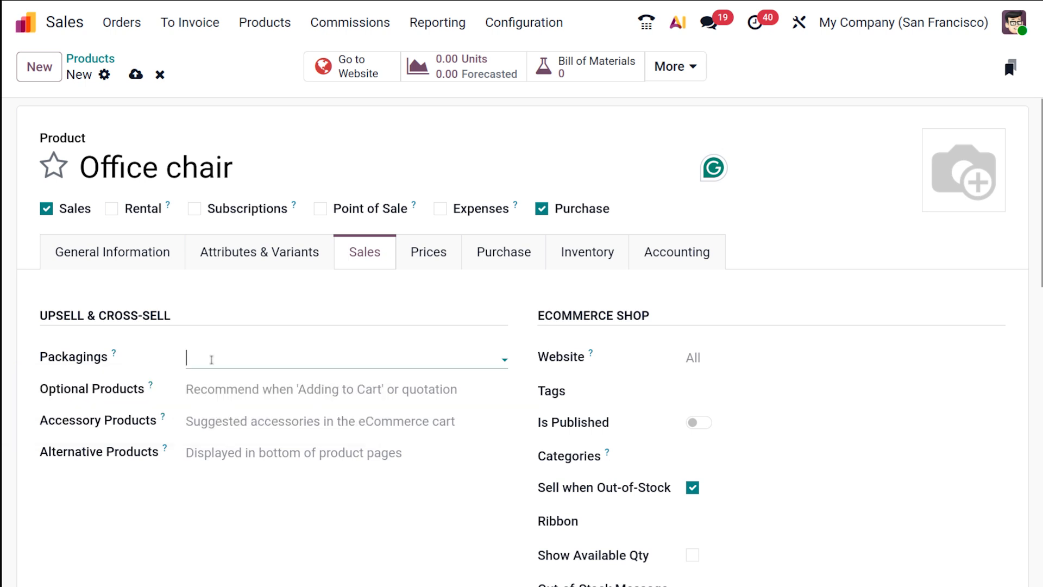
{"action": "left_click", "coordinate": [252, 354]}
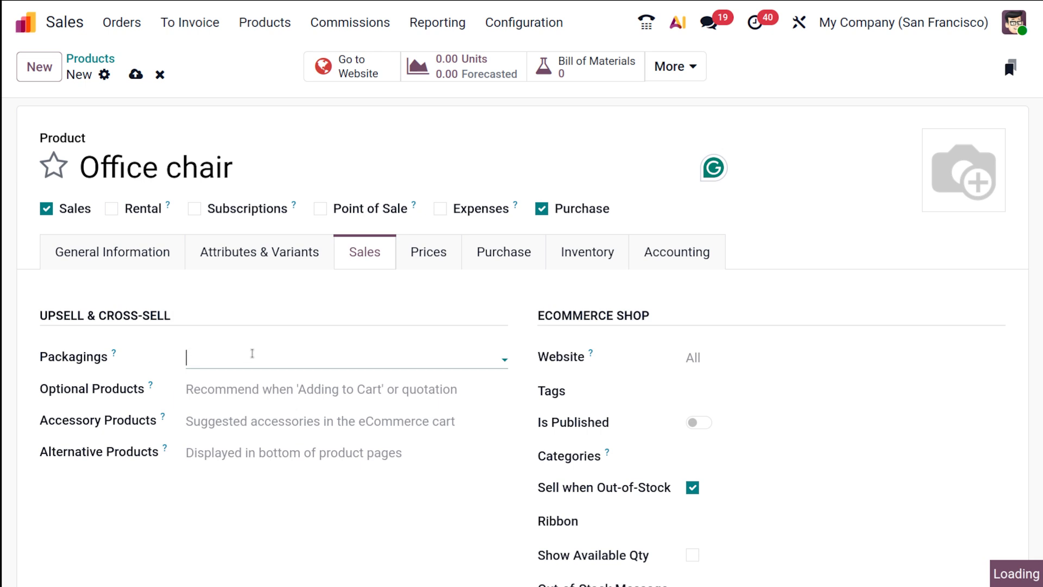
{"action": "left_click", "coordinate": [252, 393]}
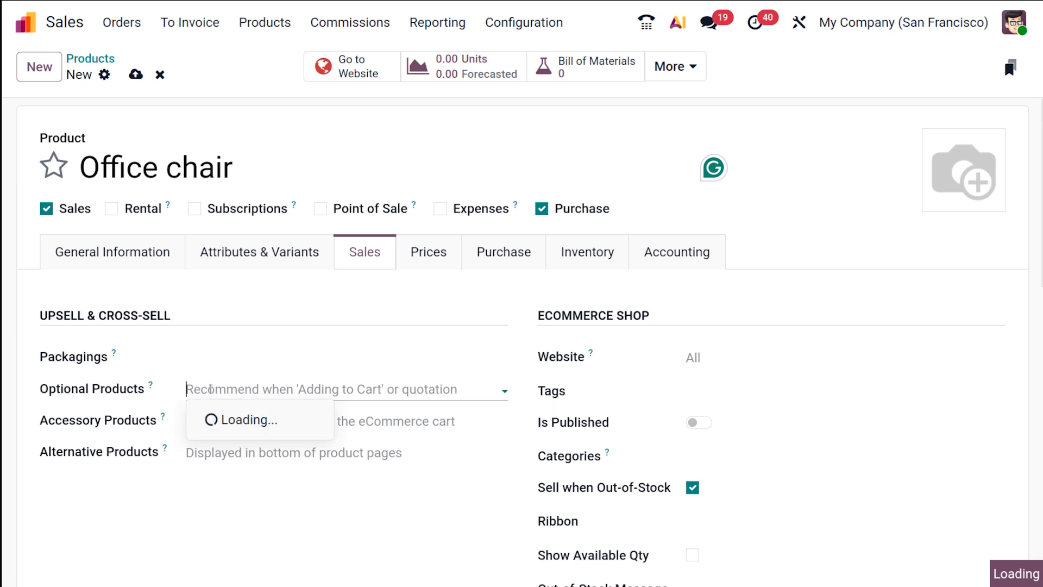
{"action": "left_click", "coordinate": [168, 390]}
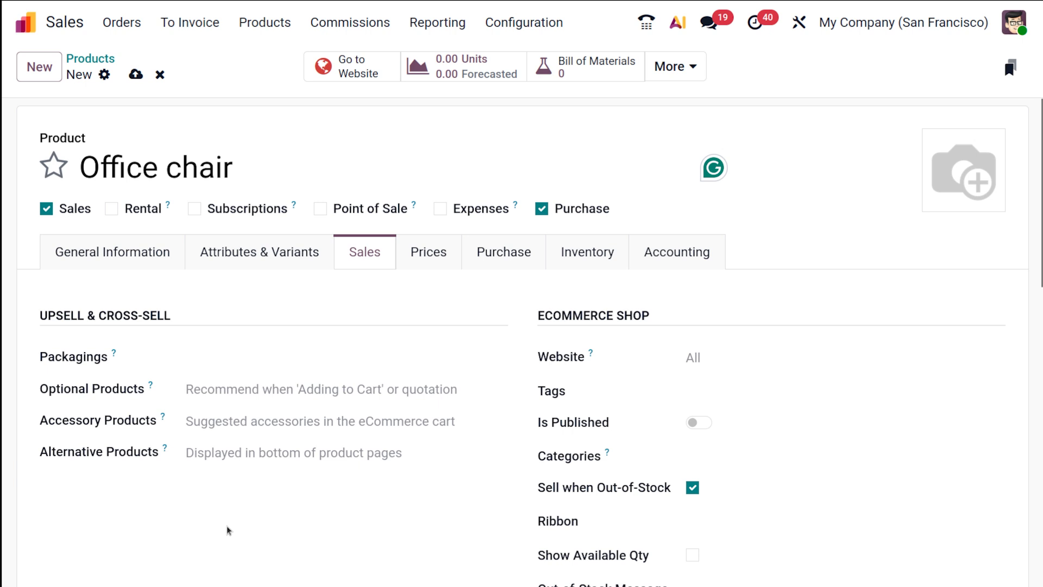
{"action": "mouse_move", "coordinate": [150, 385]}
{"action": "mouse_move", "coordinate": [162, 417]}
{"action": "mouse_move", "coordinate": [167, 454]}
- Check the website and tag choices in the ecommerce shop settings without selecting any
{"action": "scroll", "coordinate": [481, 408], "scroll_direction": "down", "scroll_amount": 2}
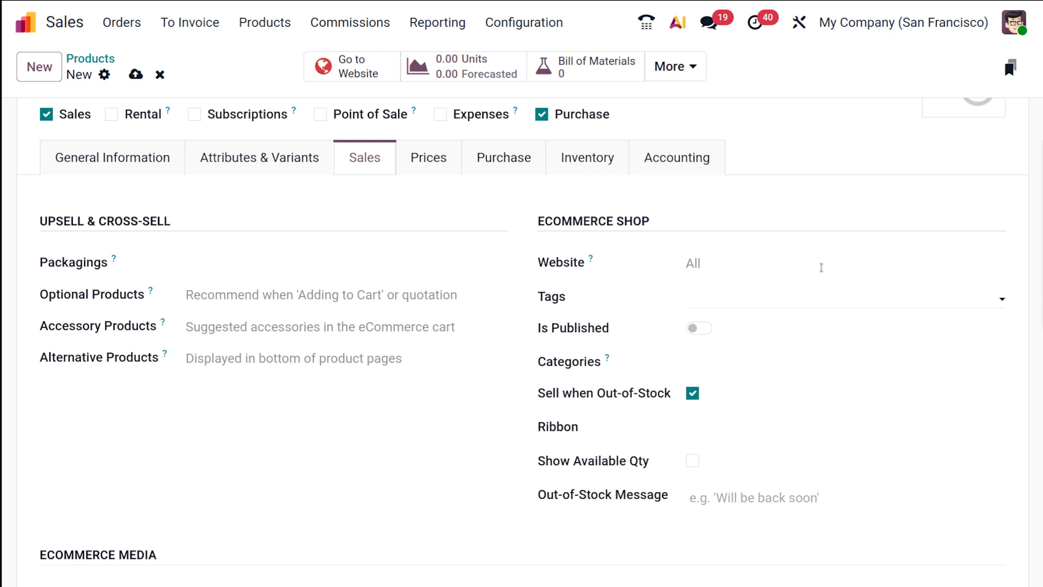
{"action": "left_click", "coordinate": [774, 259]}
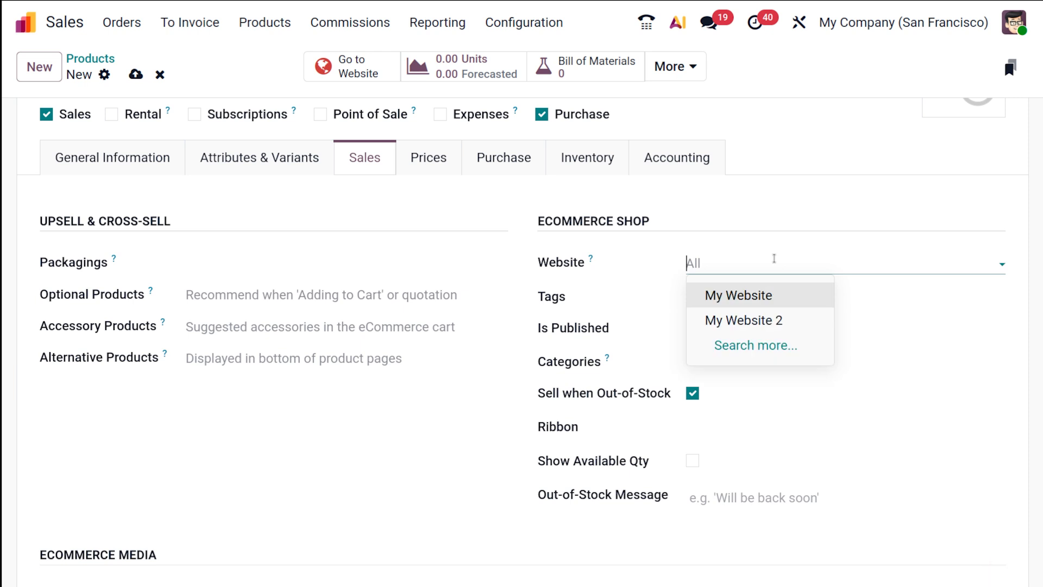
{"action": "left_click", "coordinate": [742, 212]}
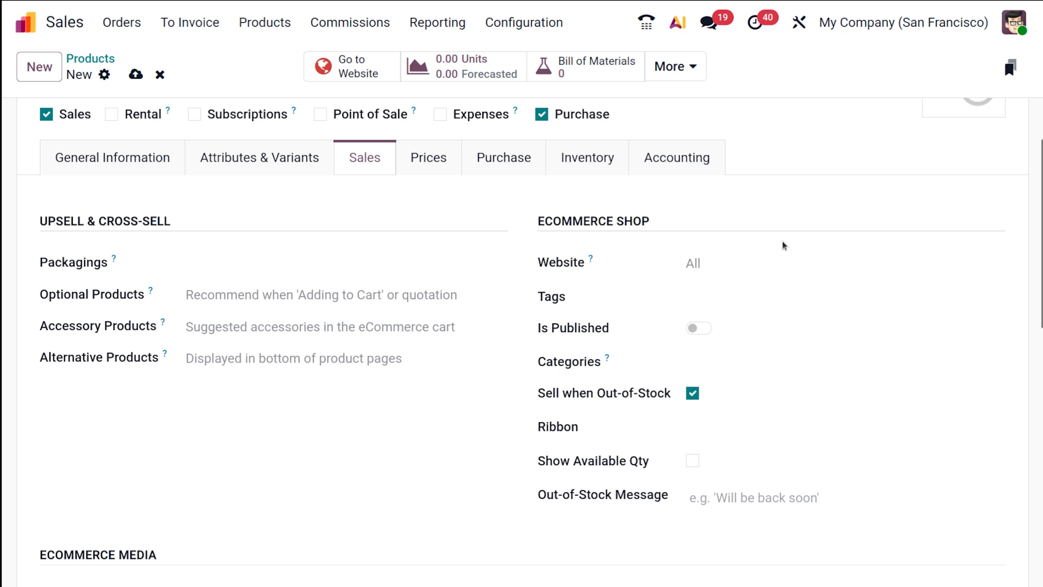
{"action": "left_click", "coordinate": [779, 297]}
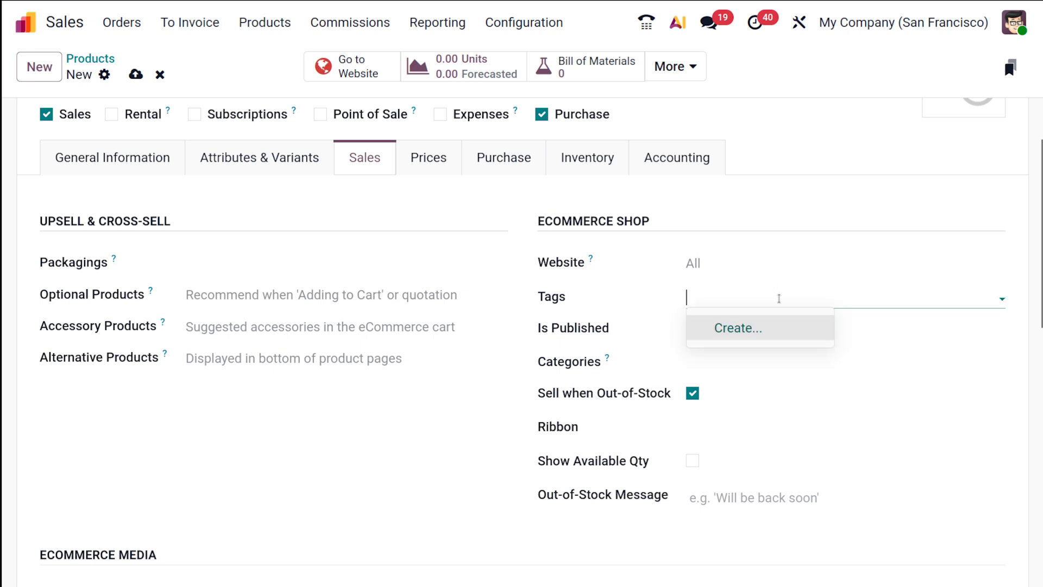
{"action": "left_click", "coordinate": [779, 299]}
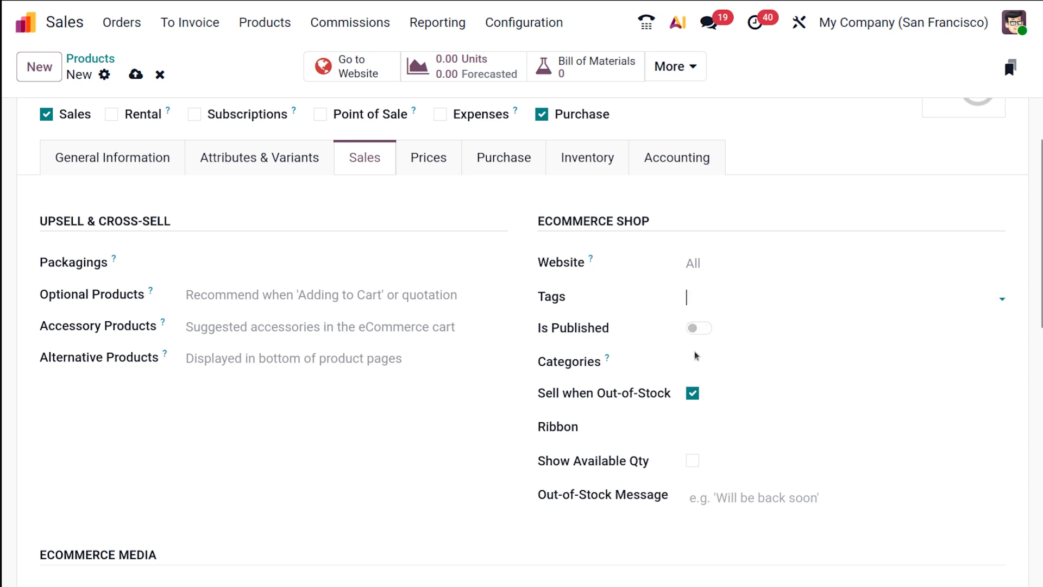
- Assign the ecommerce category Furnitures / Chairs and disable Sell when Out-of-Stock
{"action": "left_click", "coordinate": [777, 356]}
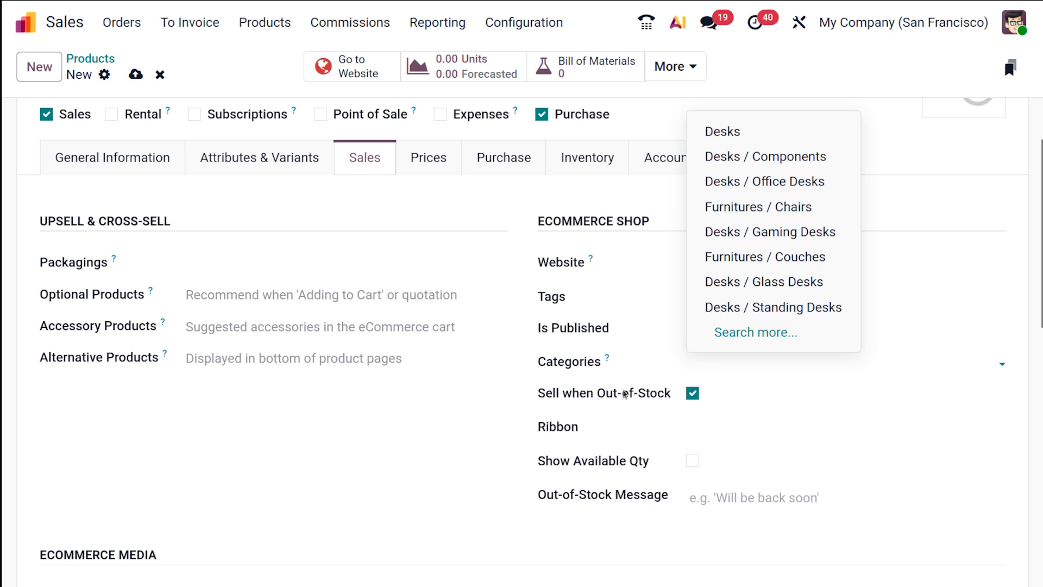
{"action": "left_click", "coordinate": [831, 207]}
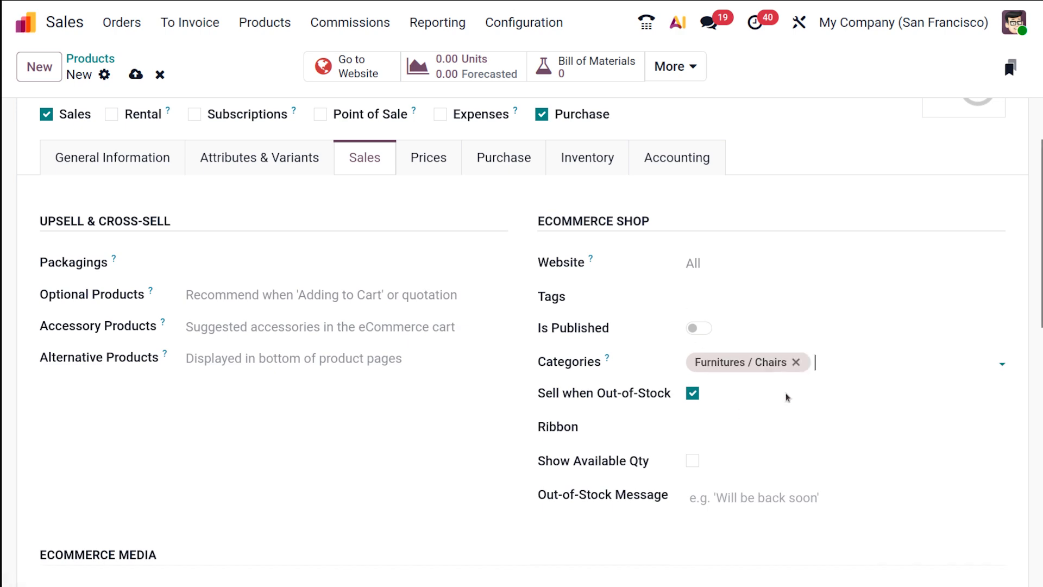
{"action": "scroll", "coordinate": [786, 397], "scroll_direction": "down", "scroll_amount": 10}
{"action": "scroll", "coordinate": [786, 396], "scroll_direction": "up", "scroll_amount": 5}
{"action": "scroll", "coordinate": [785, 396], "scroll_direction": "up", "scroll_amount": 5}
{"action": "scroll", "coordinate": [786, 397], "scroll_direction": "down", "scroll_amount": 2}
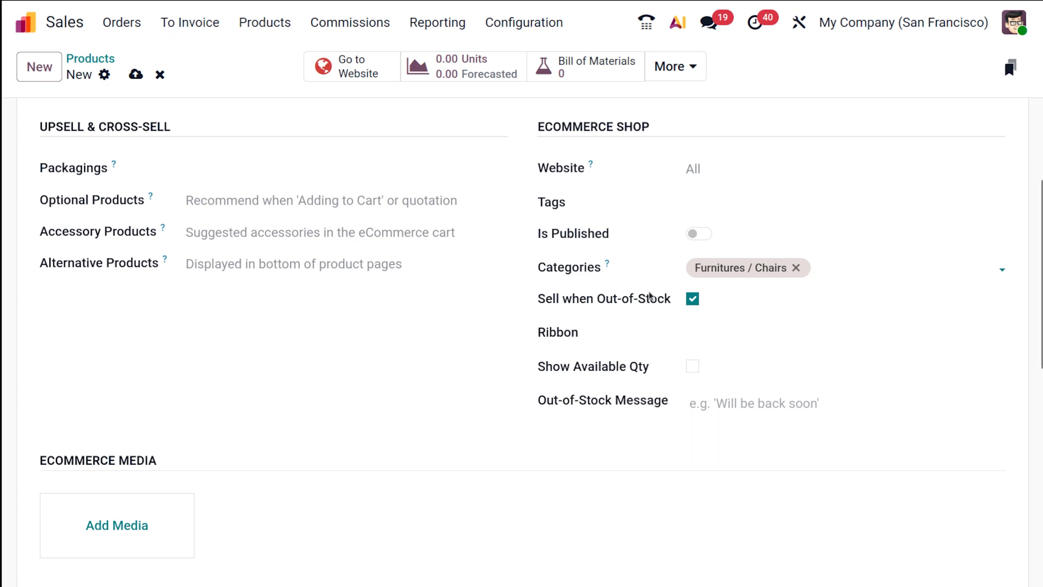
{"action": "left_click", "coordinate": [693, 299]}
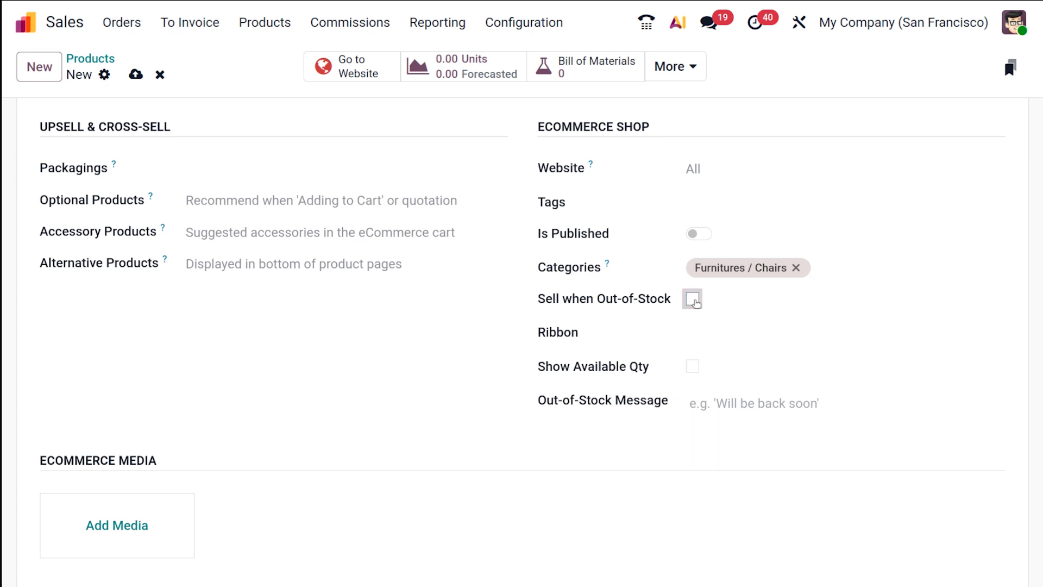
- Enable Show Available Qty in the ecommerce shop settings, checking the ribbon choices and leaving the ribbon and out-of-stock message empty
{"action": "left_click", "coordinate": [706, 334]}
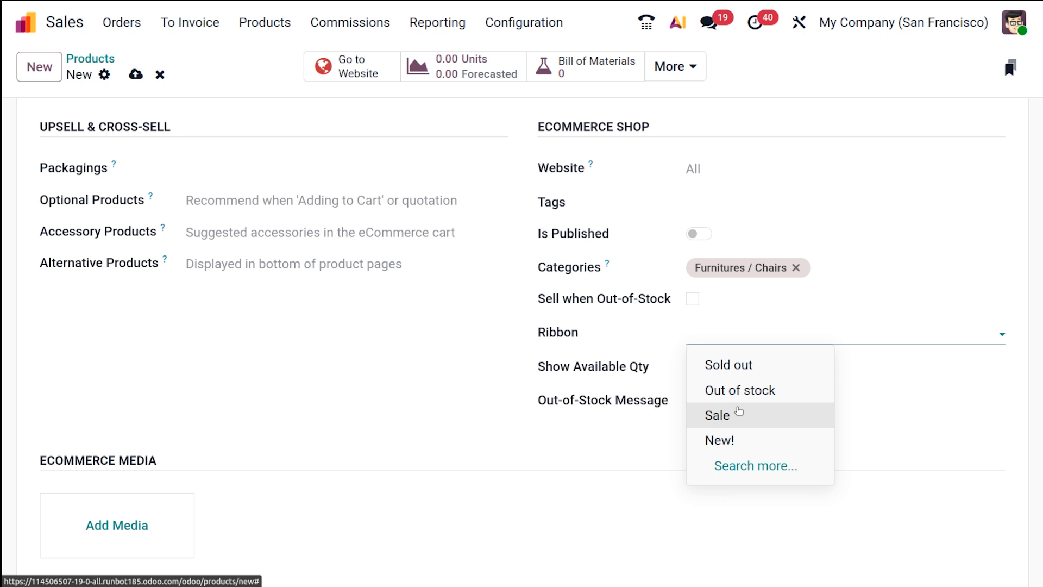
{"action": "left_click", "coordinate": [667, 438]}
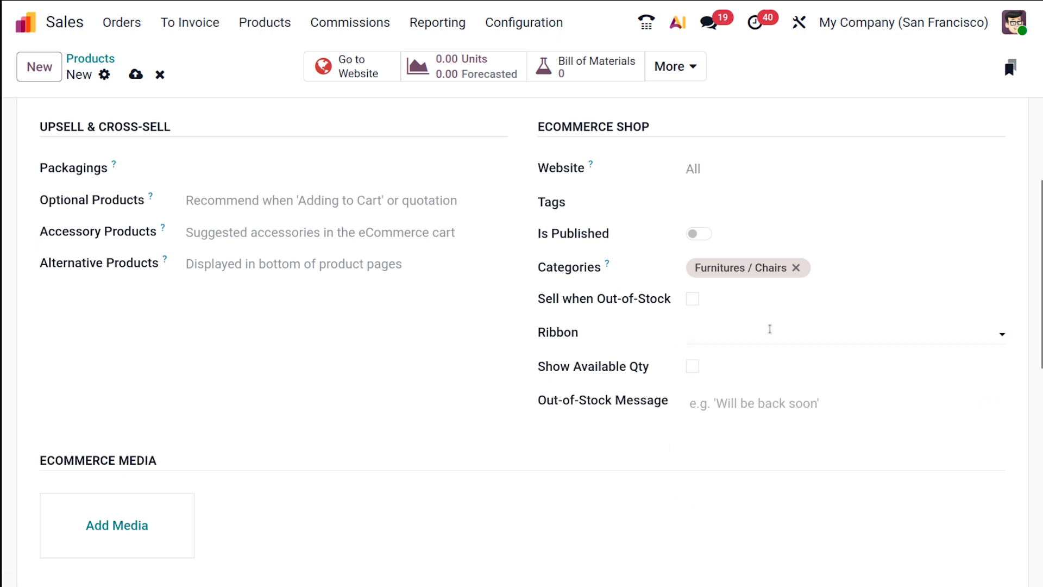
{"action": "left_click", "coordinate": [691, 368]}
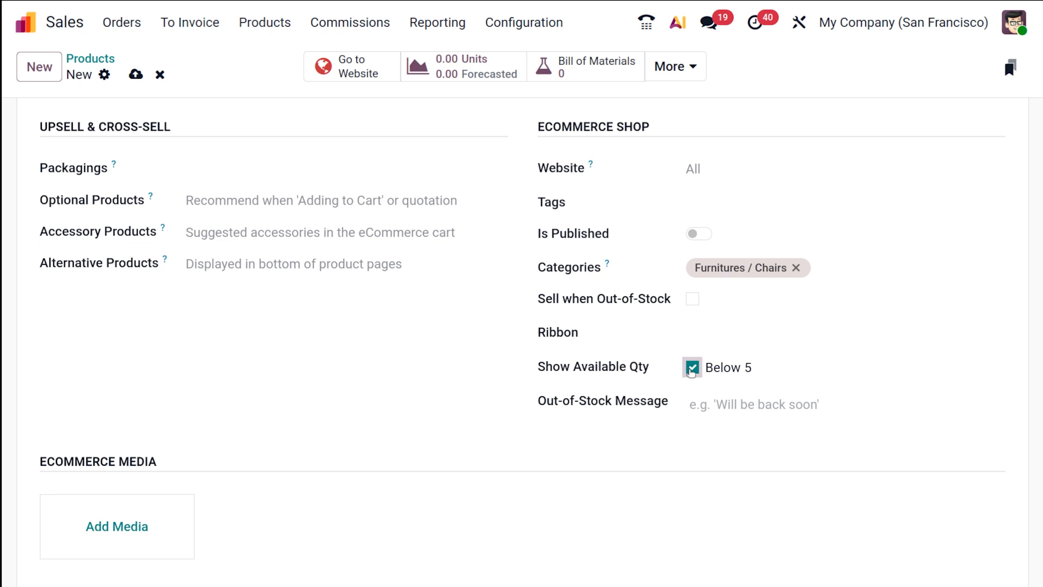
{"action": "left_click", "coordinate": [746, 403]}
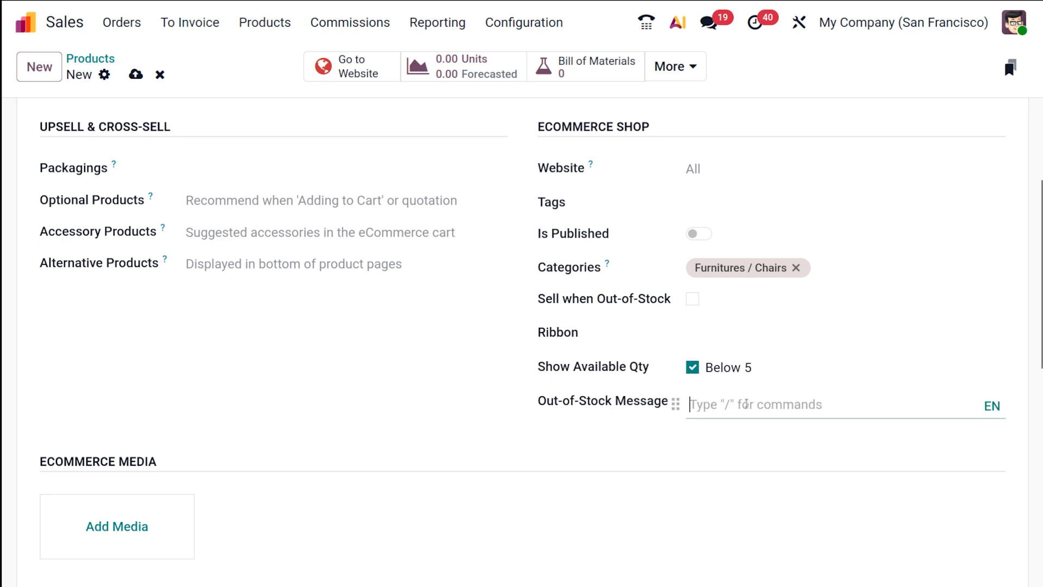
{"action": "left_click", "coordinate": [600, 502]}
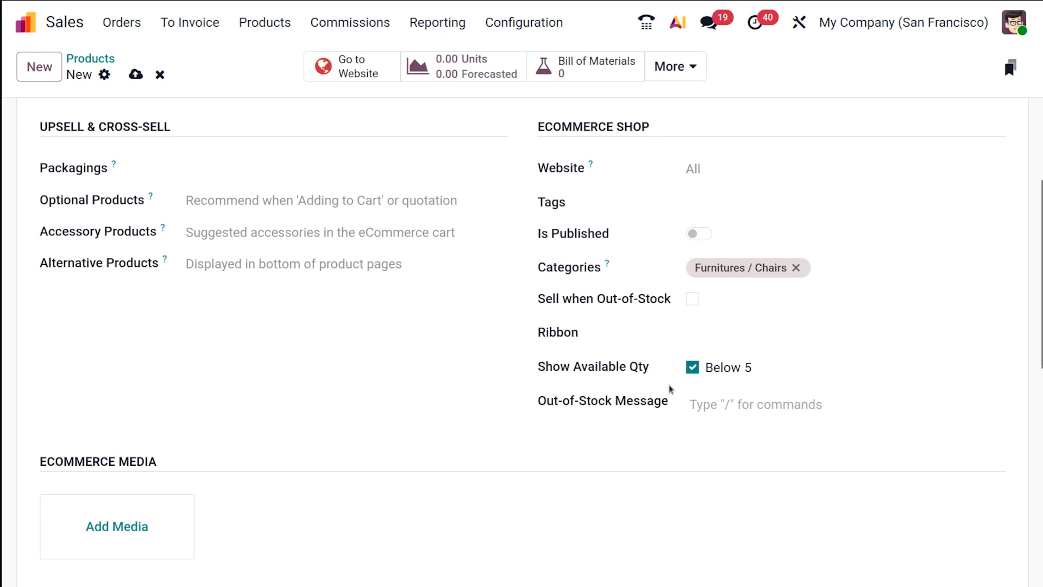
- Review the ecommerce media, ecommerce and quotation descriptions, Gelato and expense re-invoicing settings
{"action": "scroll", "coordinate": [517, 433], "scroll_direction": "down", "scroll_amount": 4}
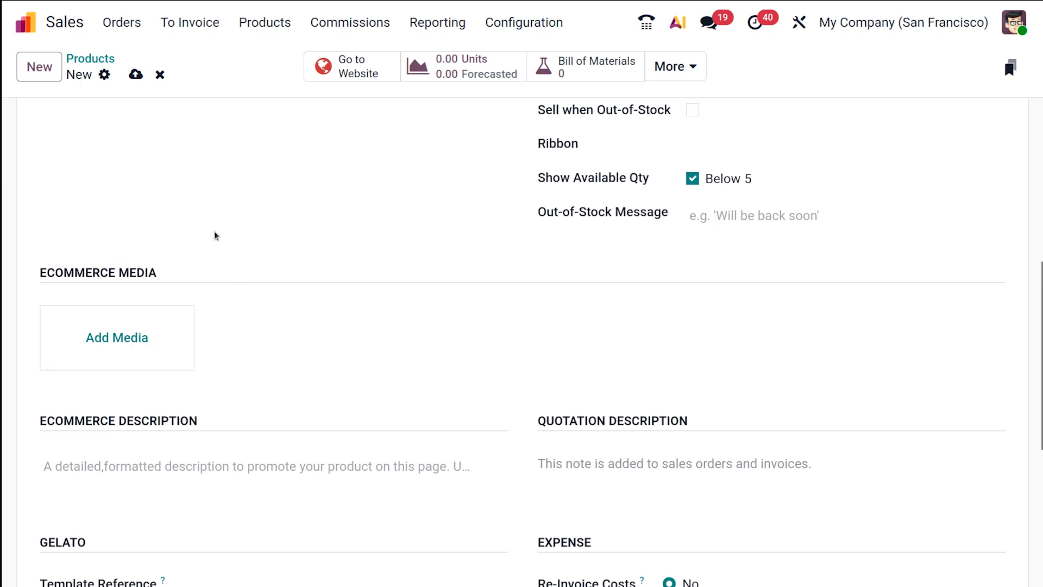
{"action": "scroll", "coordinate": [324, 363], "scroll_direction": "down", "scroll_amount": 5}
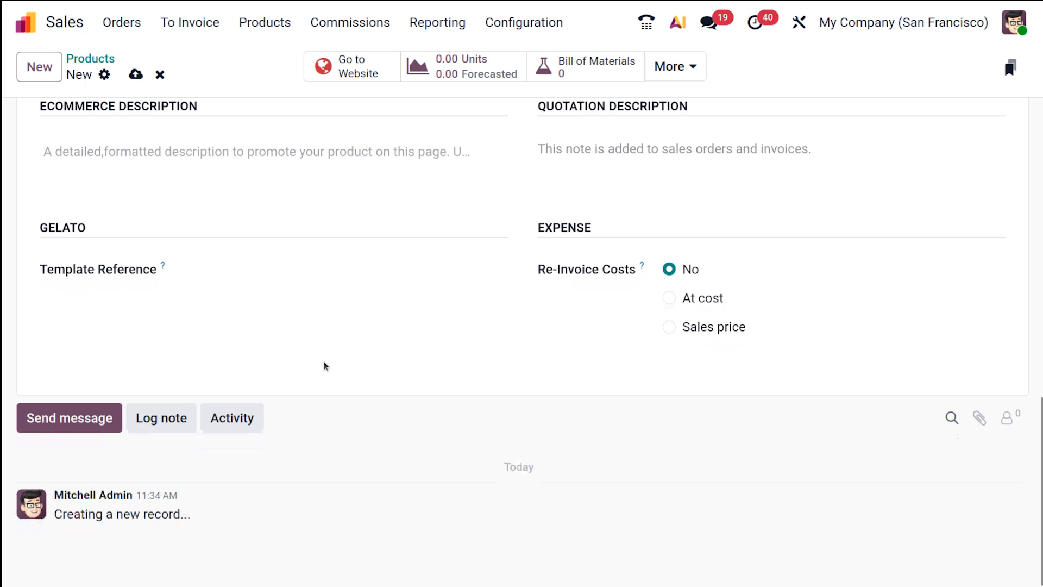
{"action": "scroll", "coordinate": [323, 361], "scroll_direction": "up", "scroll_amount": 8}
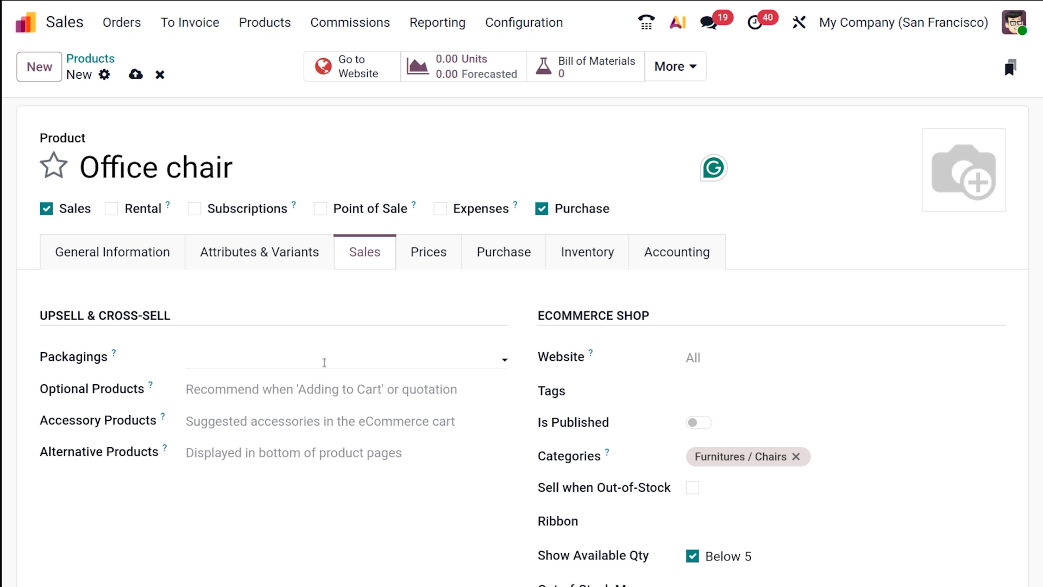
- Examine the product's general information, from the sales price's unit of measure and taxes down to the company and internal notes
{"action": "left_click", "coordinate": [106, 252]}
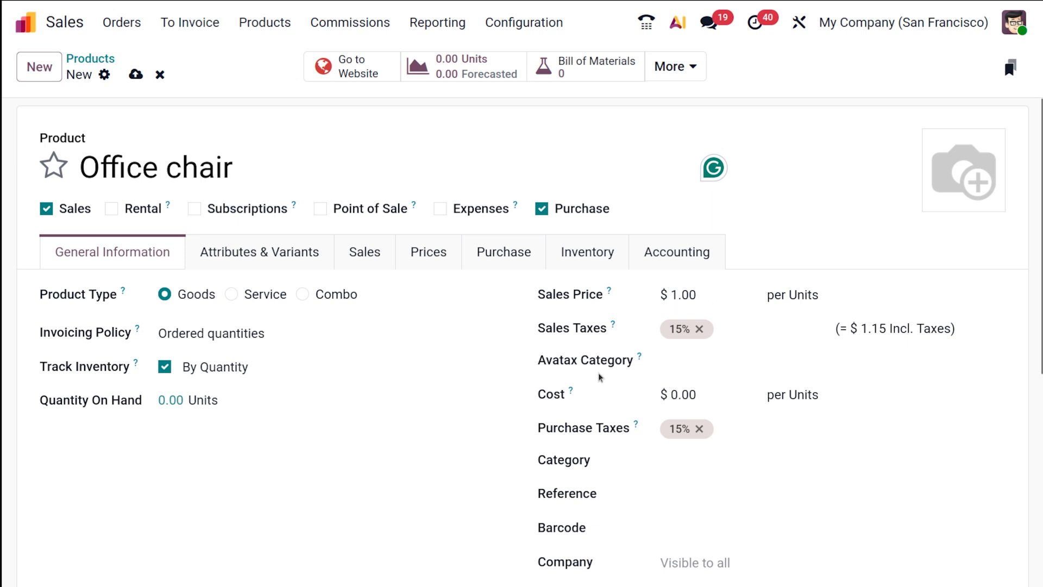
{"action": "left_click", "coordinate": [832, 291]}
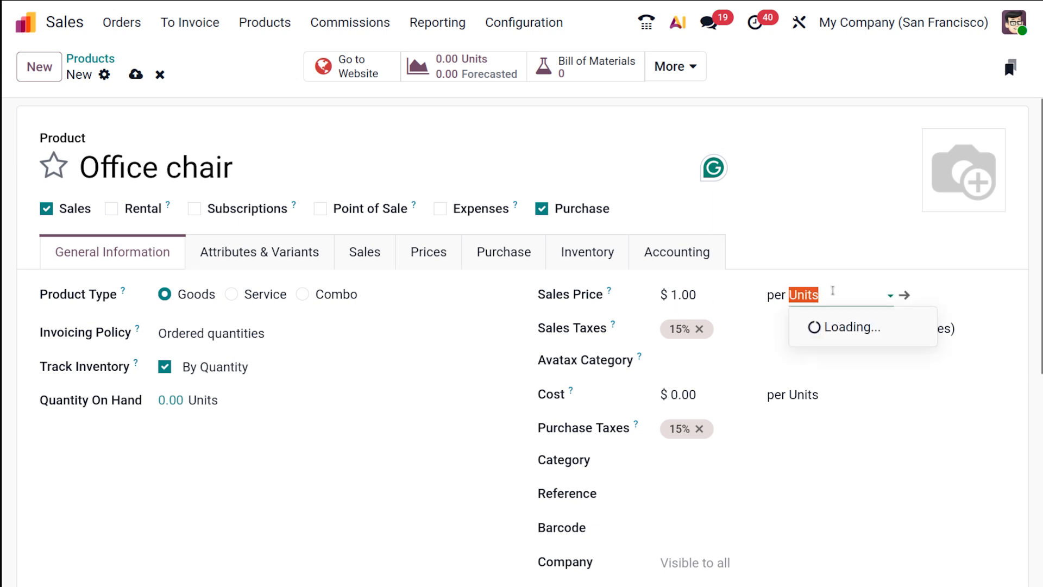
{"action": "left_click", "coordinate": [832, 291]}
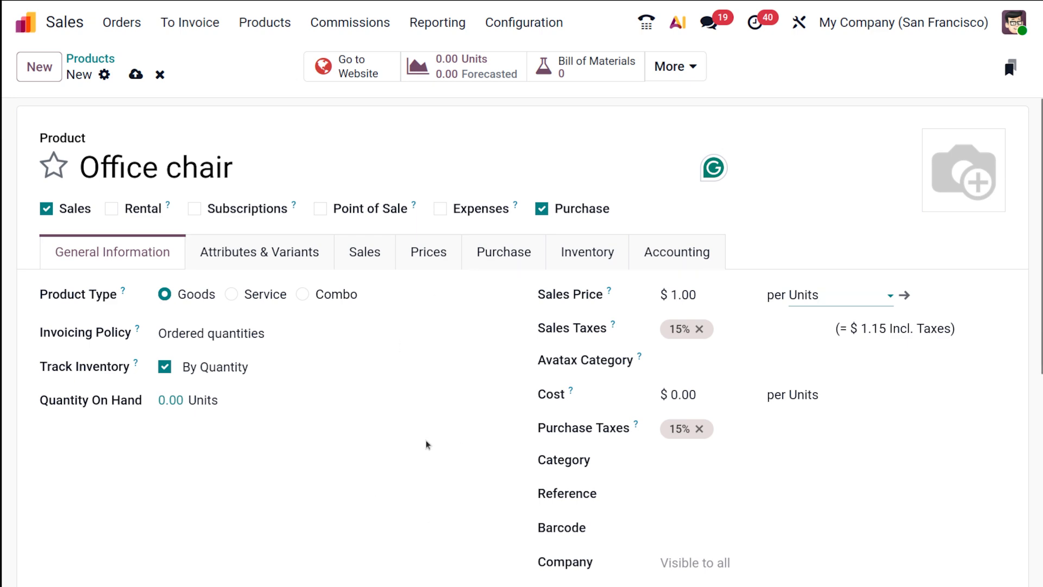
{"action": "scroll", "coordinate": [424, 422], "scroll_direction": "down", "scroll_amount": 3}
{"action": "scroll", "coordinate": [424, 422], "scroll_direction": "up", "scroll_amount": 5}
{"action": "scroll", "coordinate": [587, 286], "scroll_direction": "down", "scroll_amount": 5}
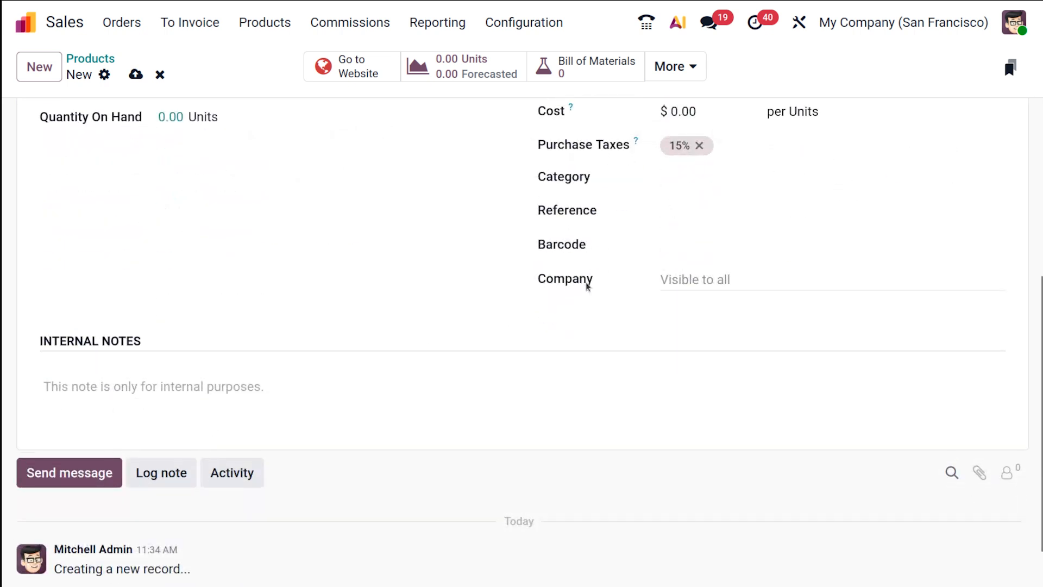
{"action": "scroll", "coordinate": [586, 287], "scroll_direction": "up", "scroll_amount": 3}
{"action": "scroll", "coordinate": [587, 287], "scroll_direction": "up", "scroll_amount": 2}
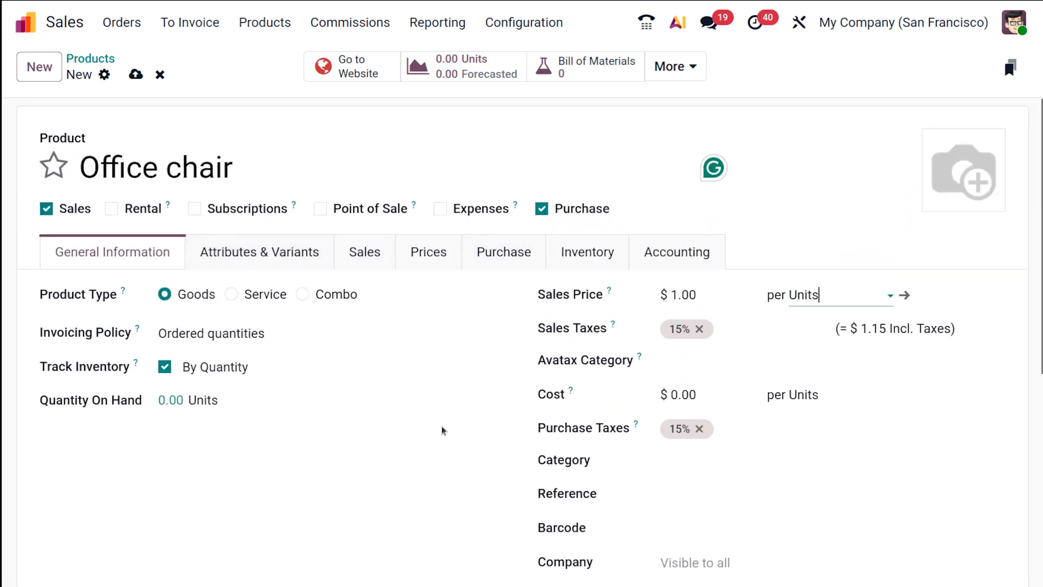
{"action": "scroll", "coordinate": [489, 329], "scroll_direction": "down", "scroll_amount": 5}
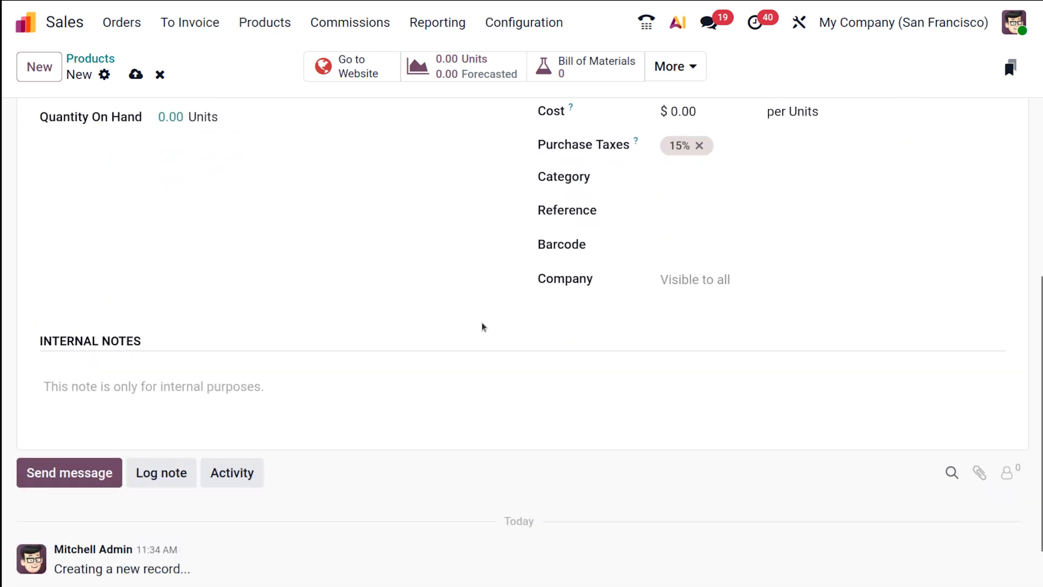
{"action": "scroll", "coordinate": [482, 324], "scroll_direction": "up", "scroll_amount": 5}
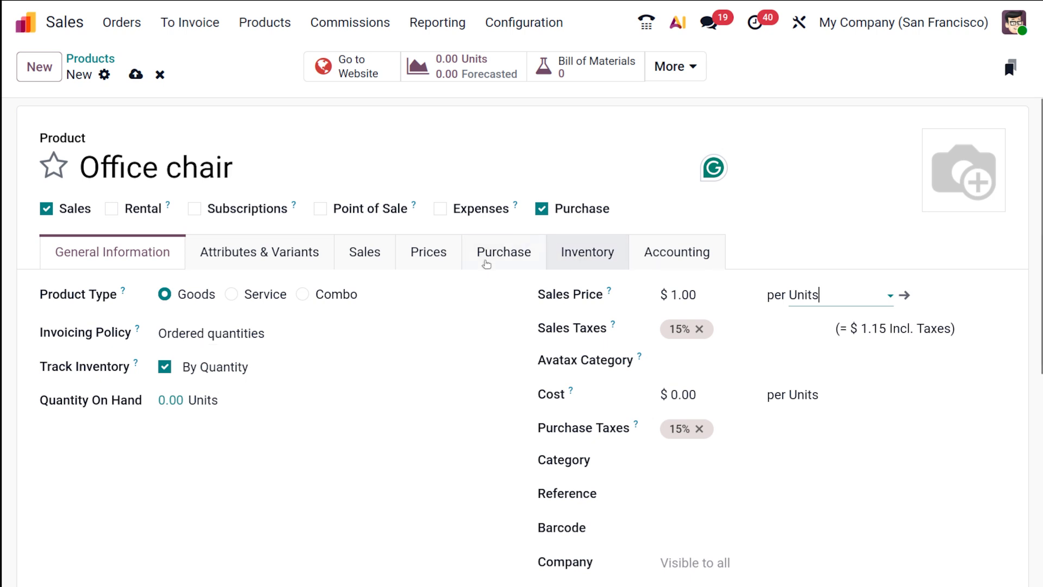
- Recheck the product's sales settings, covering upsell, ecommerce shop, media and description sections
{"action": "left_click", "coordinate": [381, 271]}
{"action": "left_click", "coordinate": [375, 253]}
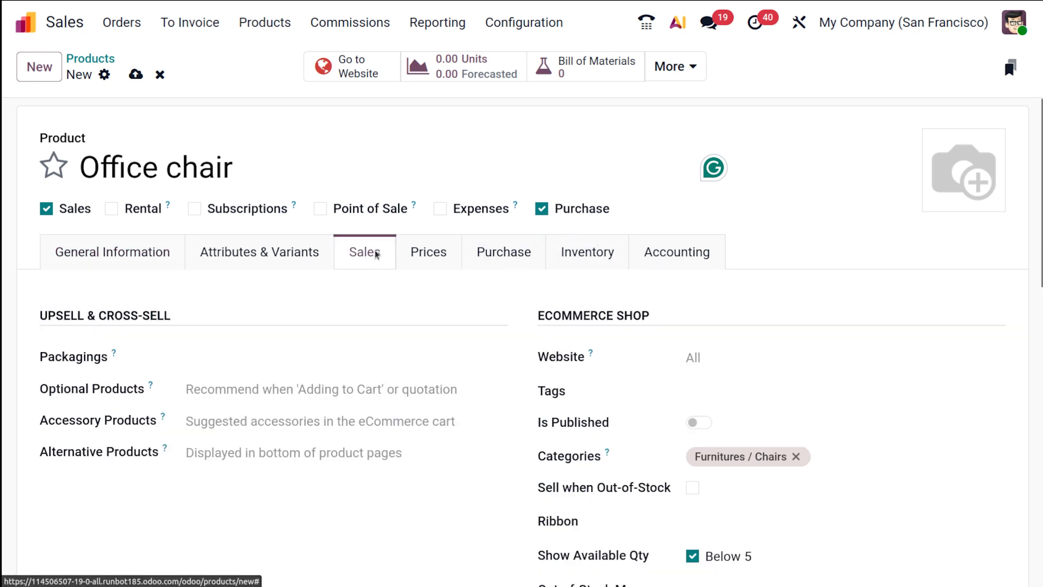
{"action": "scroll", "coordinate": [538, 423], "scroll_direction": "down", "scroll_amount": 2}
{"action": "scroll", "coordinate": [537, 422], "scroll_direction": "down", "scroll_amount": 4}
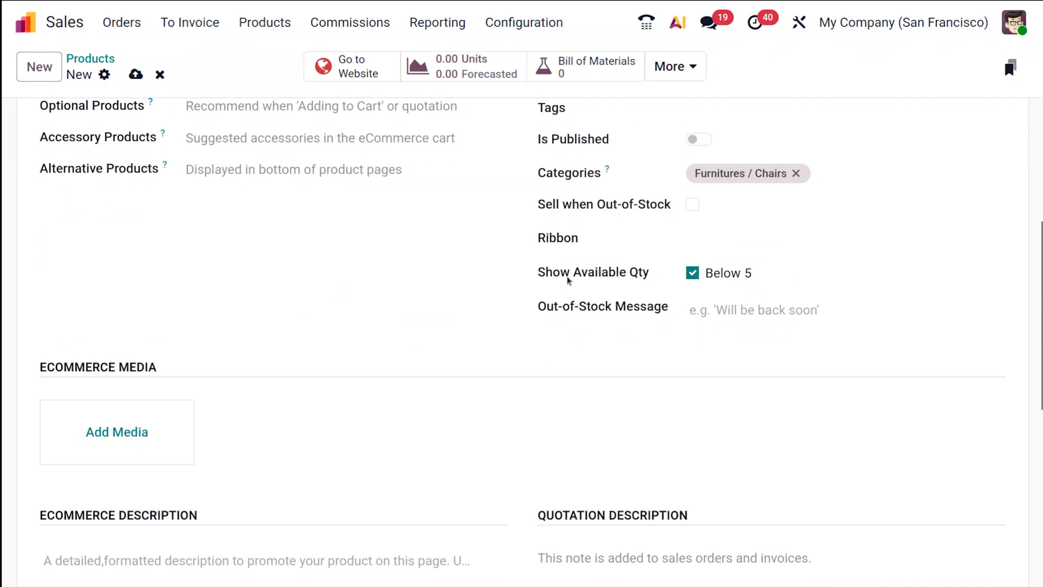
{"action": "scroll", "coordinate": [568, 280], "scroll_direction": "down", "scroll_amount": 9}
{"action": "scroll", "coordinate": [568, 279], "scroll_direction": "up", "scroll_amount": 15}
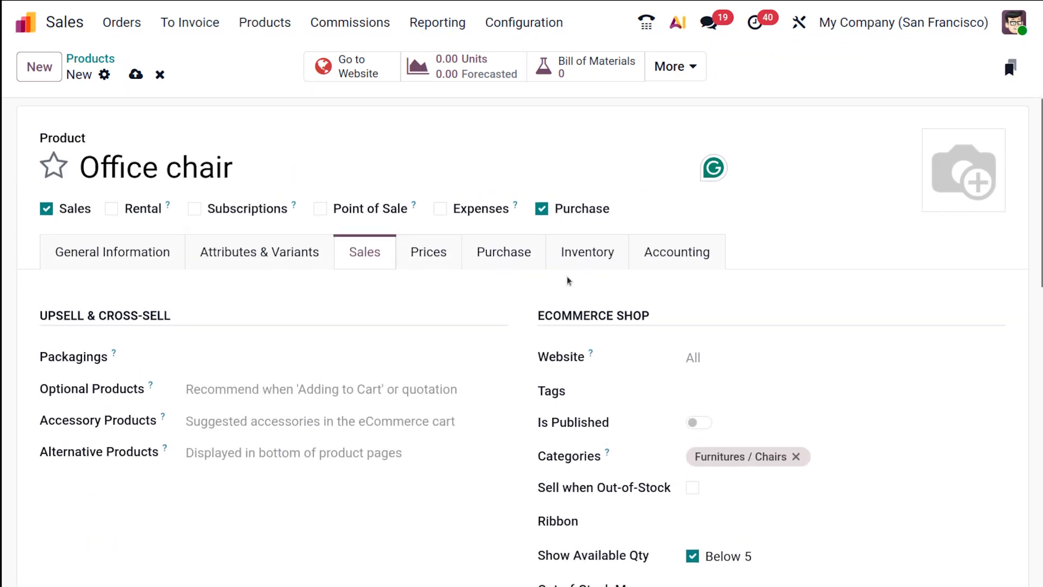
- Set the product category to Furniture in the general information and save the Office chair product
{"action": "left_click", "coordinate": [129, 258]}
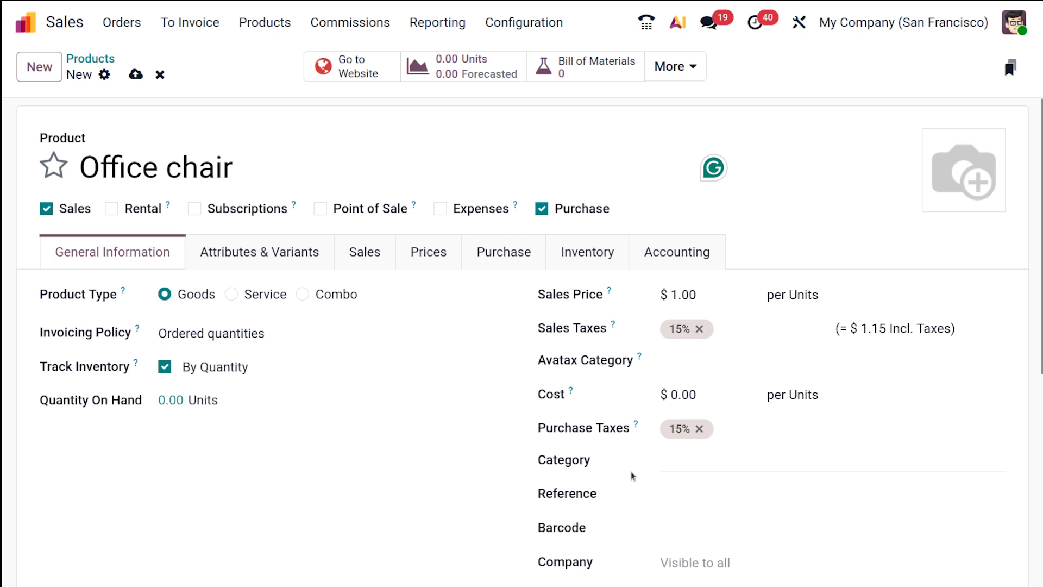
{"action": "left_click", "coordinate": [758, 459]}
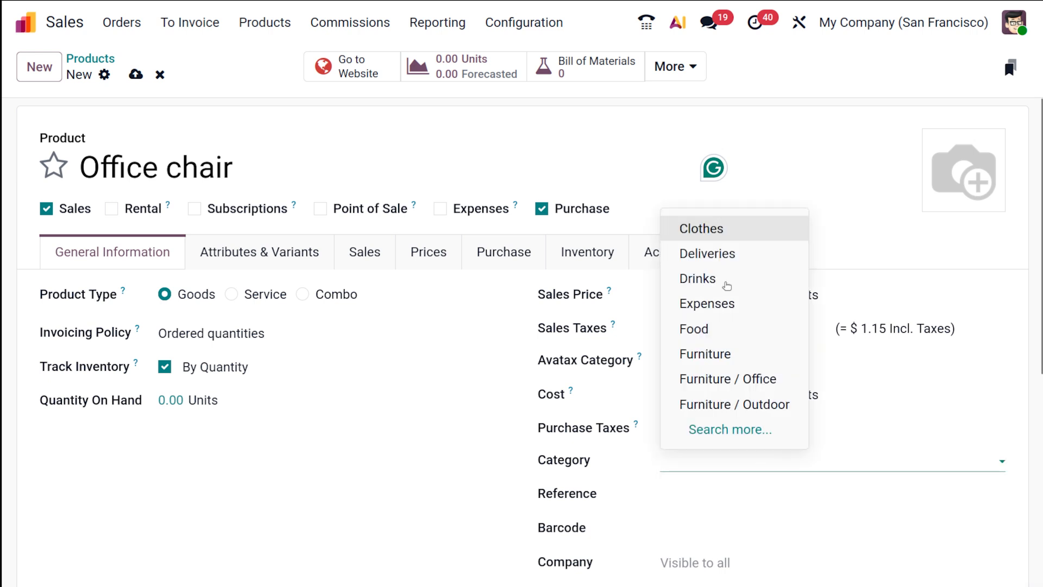
{"action": "left_click", "coordinate": [732, 360]}
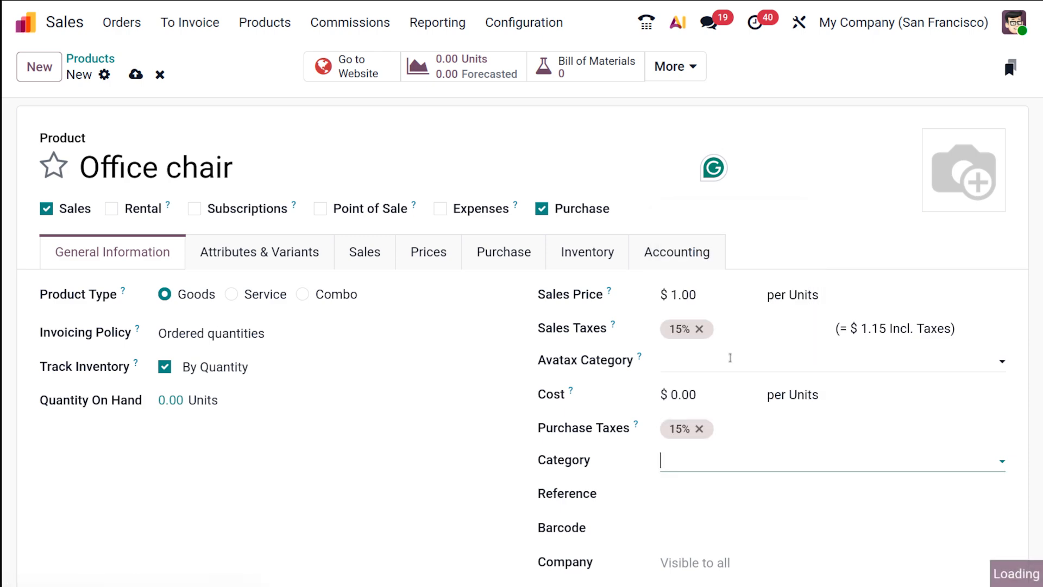
{"action": "left_click", "coordinate": [429, 462]}
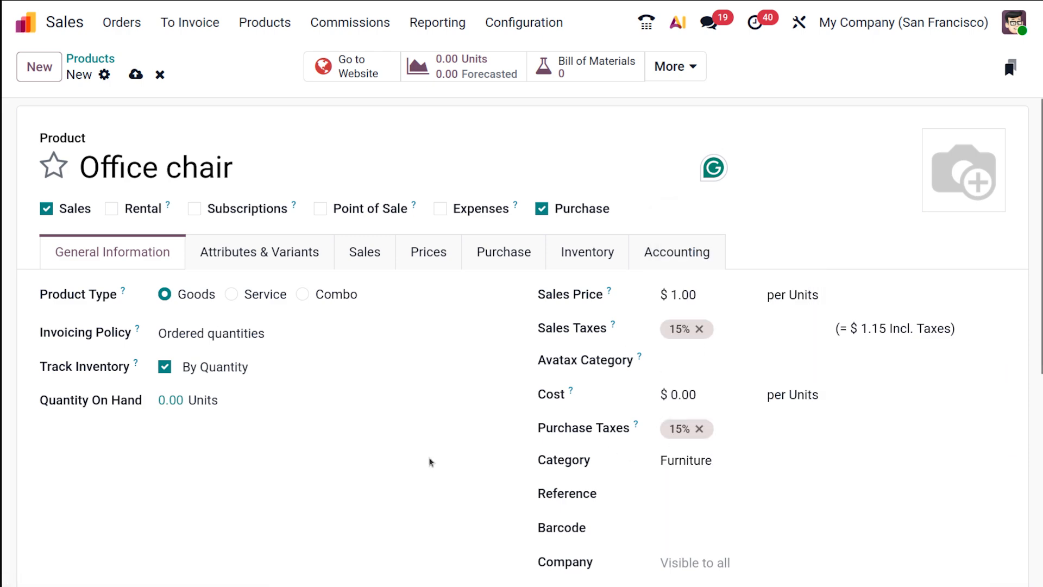
{"action": "scroll", "coordinate": [429, 462], "scroll_direction": "up", "scroll_amount": 5}
{"action": "left_click", "coordinate": [133, 79]}
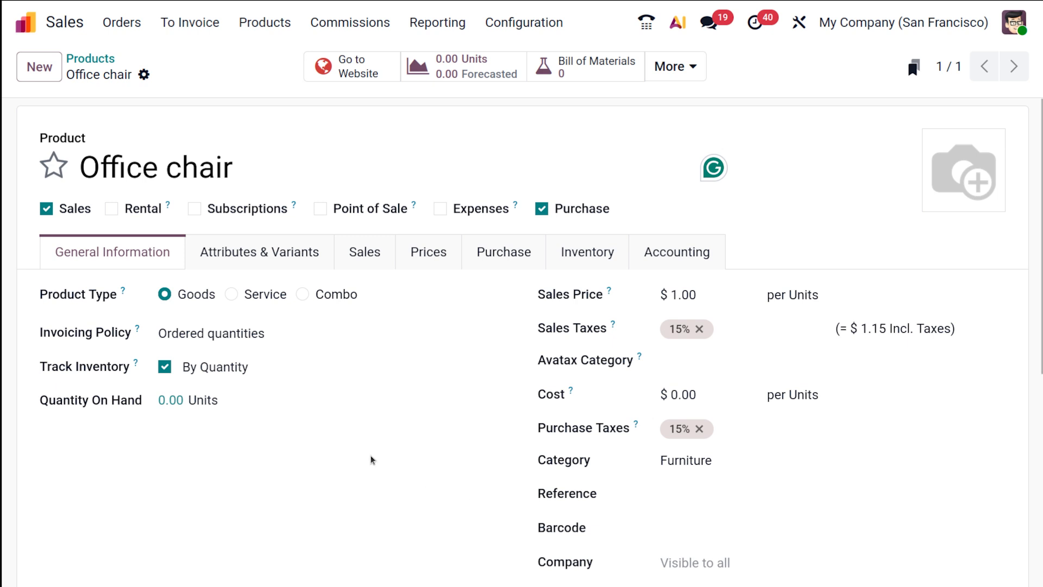
- Add an attribute line for color to the Office chair's attributes and variants
{"action": "left_click", "coordinate": [250, 260]}
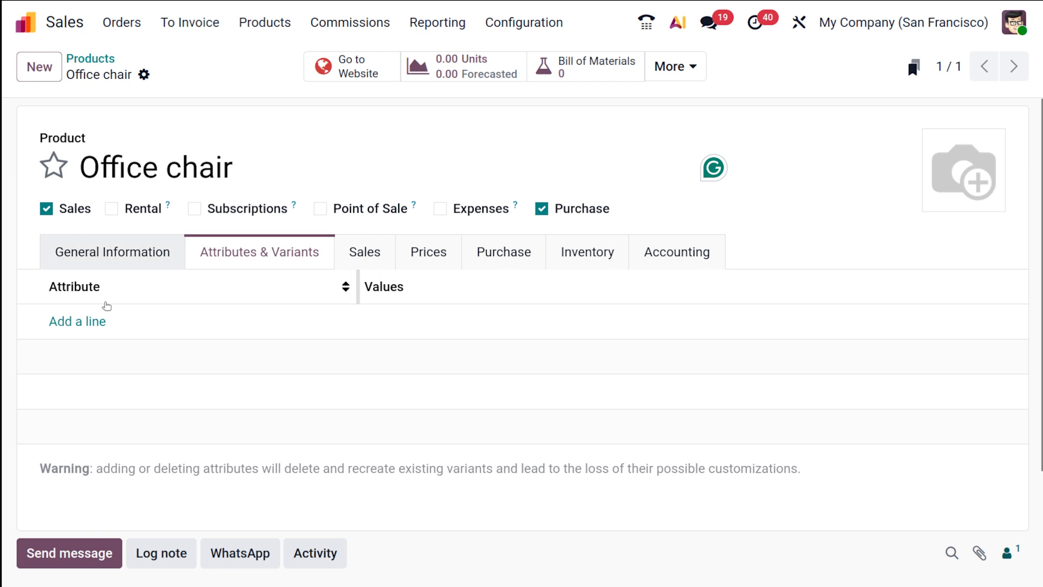
{"action": "left_click", "coordinate": [96, 321]}
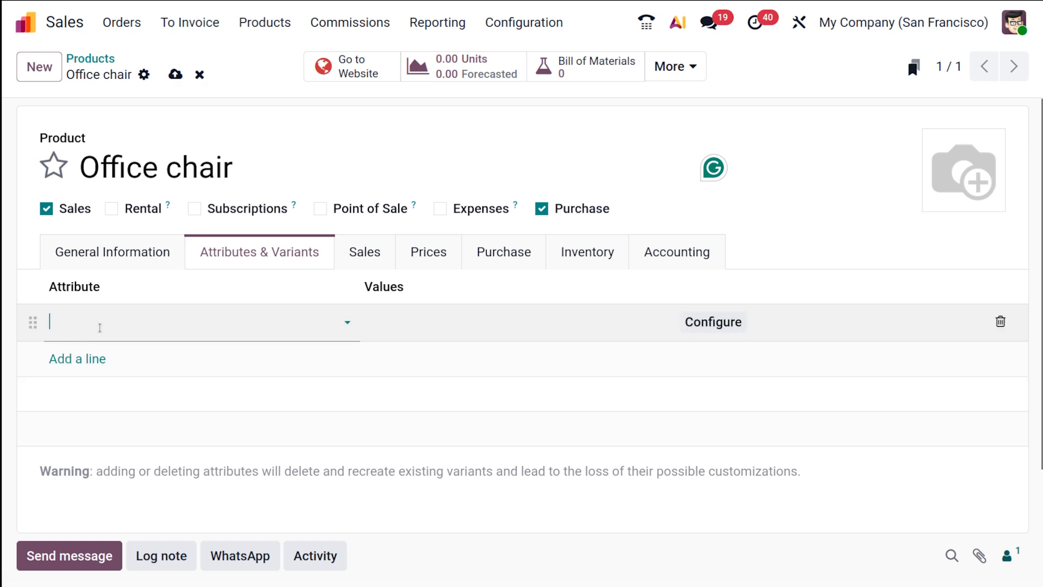
{"action": "left_click", "coordinate": [99, 327]}
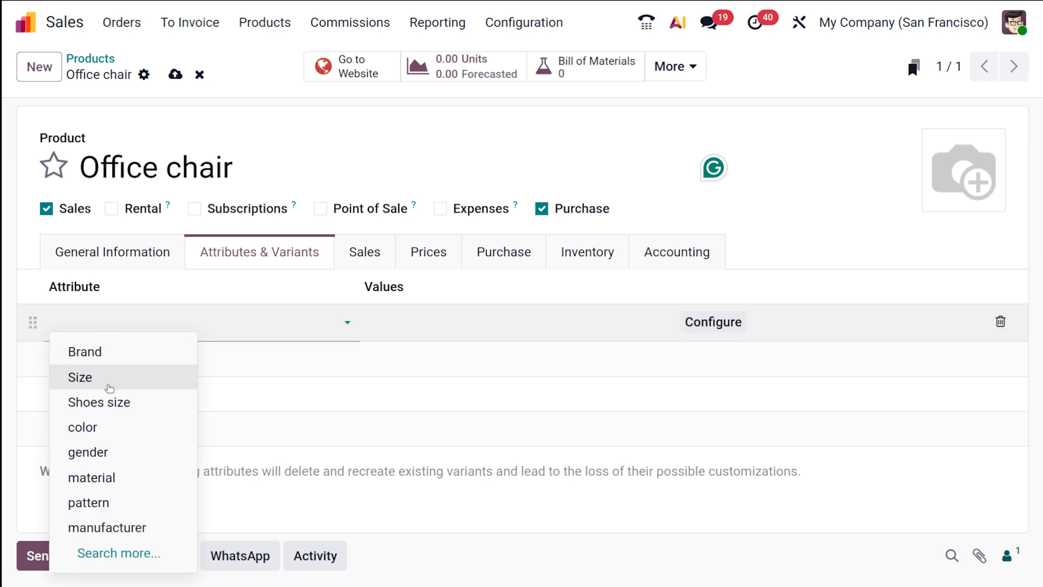
{"action": "left_click", "coordinate": [138, 428]}
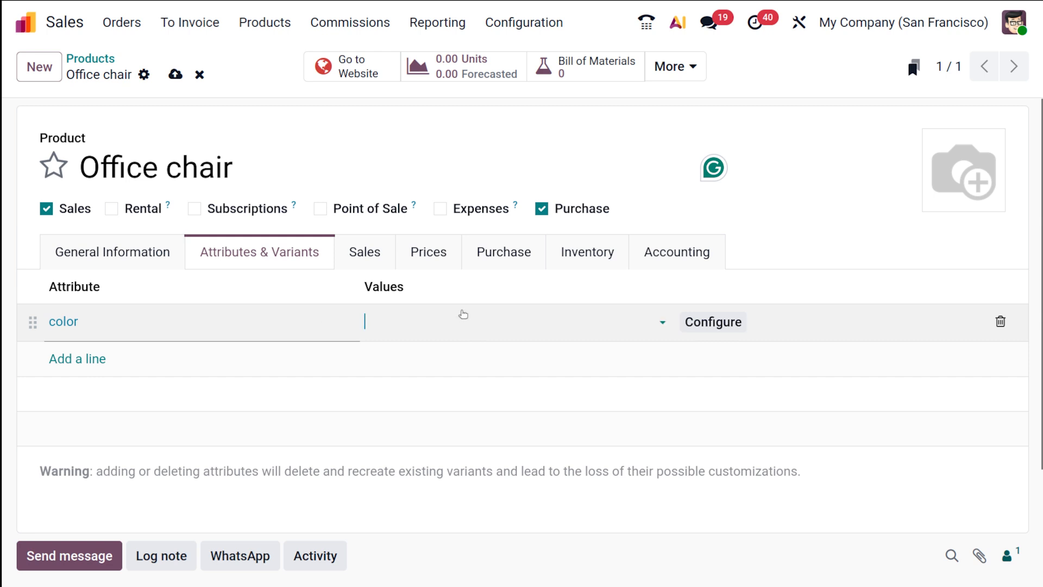
- Create the values black and white for the color attribute
{"action": "left_click", "coordinate": [463, 317]}
{"action": "left_click", "coordinate": [463, 318]}
{"action": "type", "text": "v"}
{"action": "key", "text": "BackSpace"}
{"action": "type", "text": "black"}
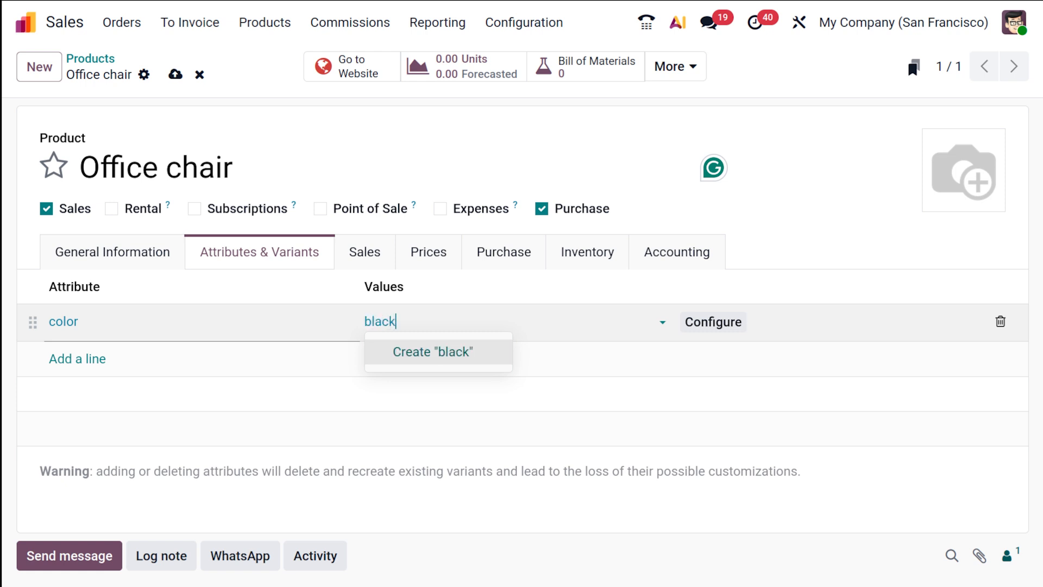
{"action": "left_click", "coordinate": [466, 353]}
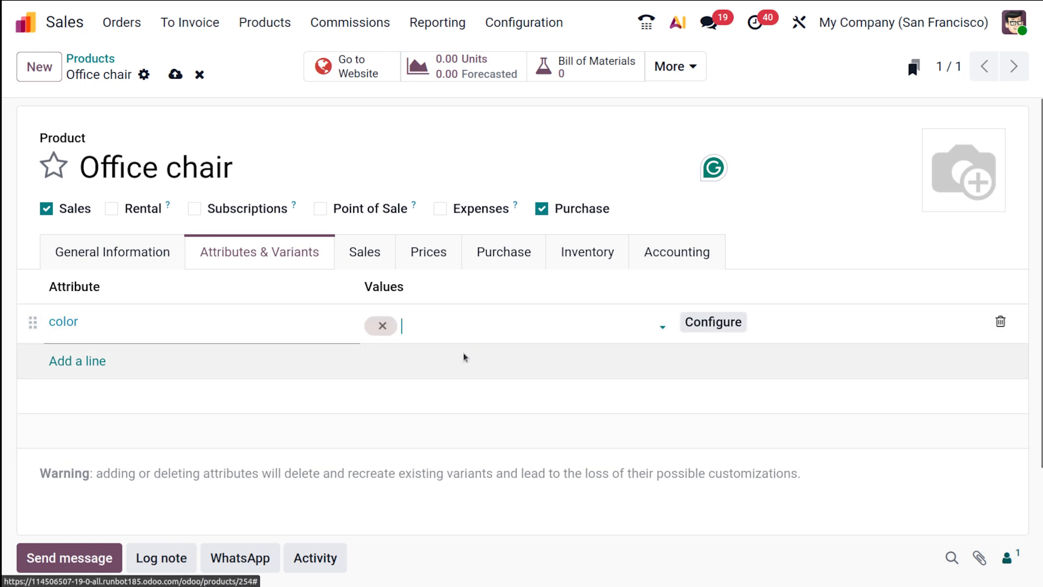
{"action": "type", "text": "whi"}
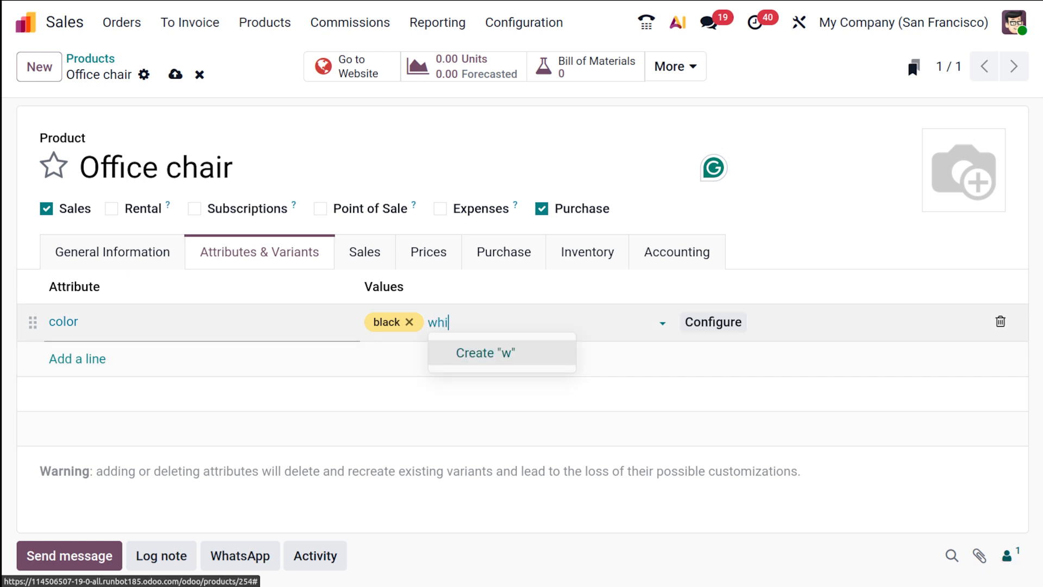
{"action": "type", "text": "te"}
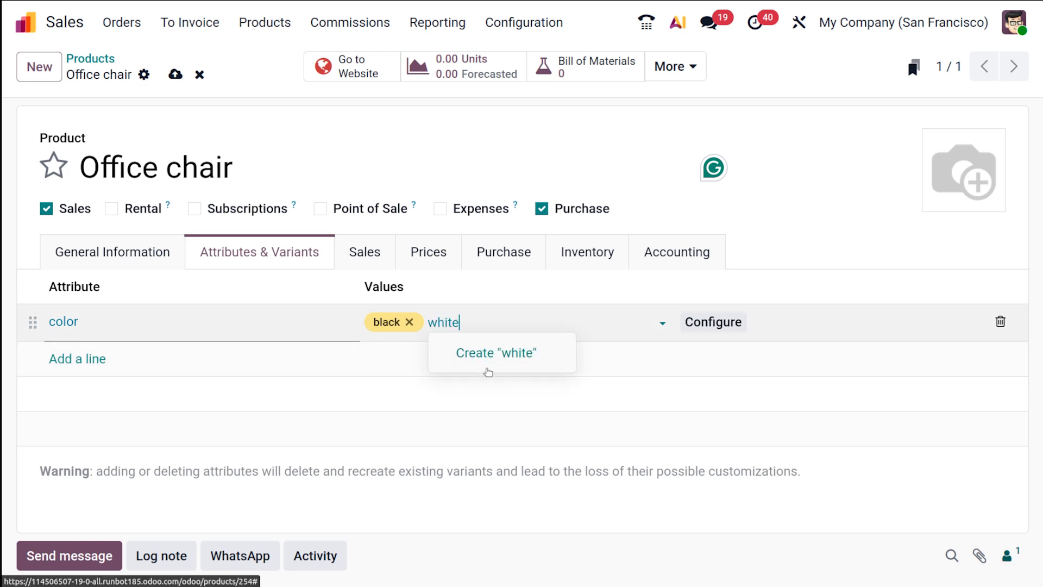
{"action": "left_click", "coordinate": [484, 353]}
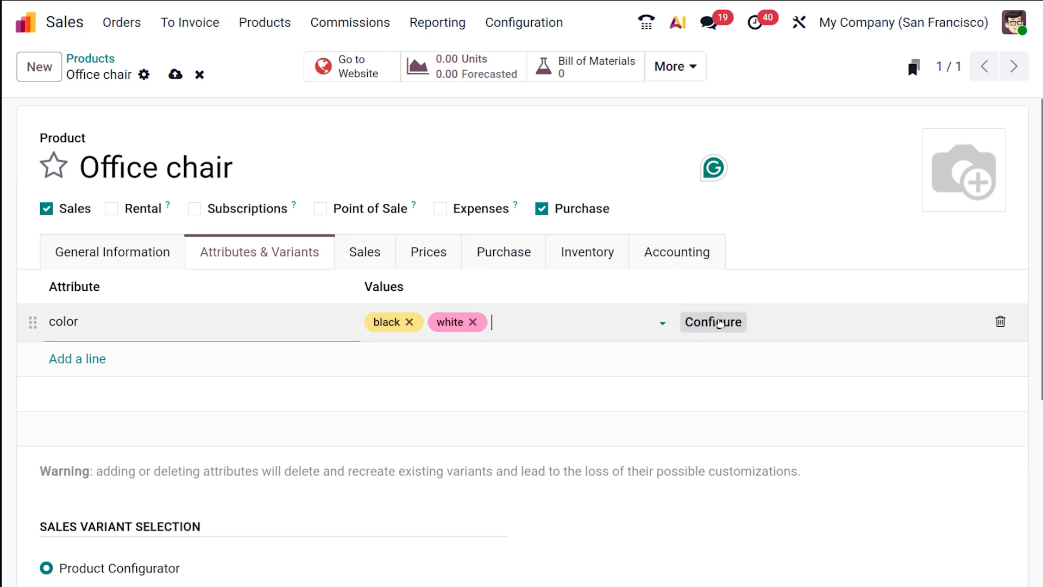
- Save the product with its color attribute, view the configuration of the color values, and return to the Office chair form
{"action": "left_click", "coordinate": [718, 323]}
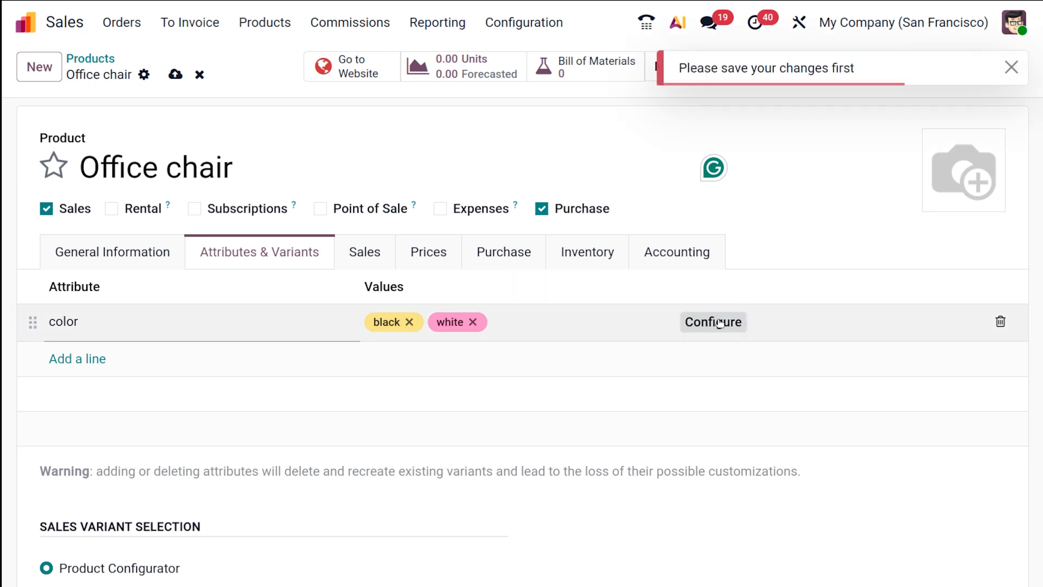
{"action": "left_click", "coordinate": [175, 79]}
{"action": "left_click", "coordinate": [687, 323]}
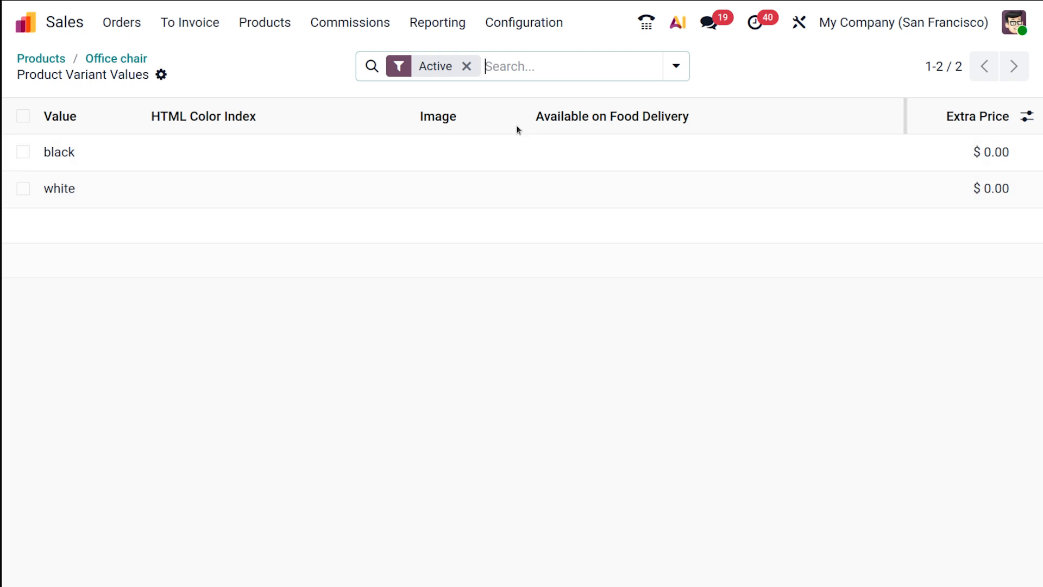
{"action": "left_click", "coordinate": [134, 57]}
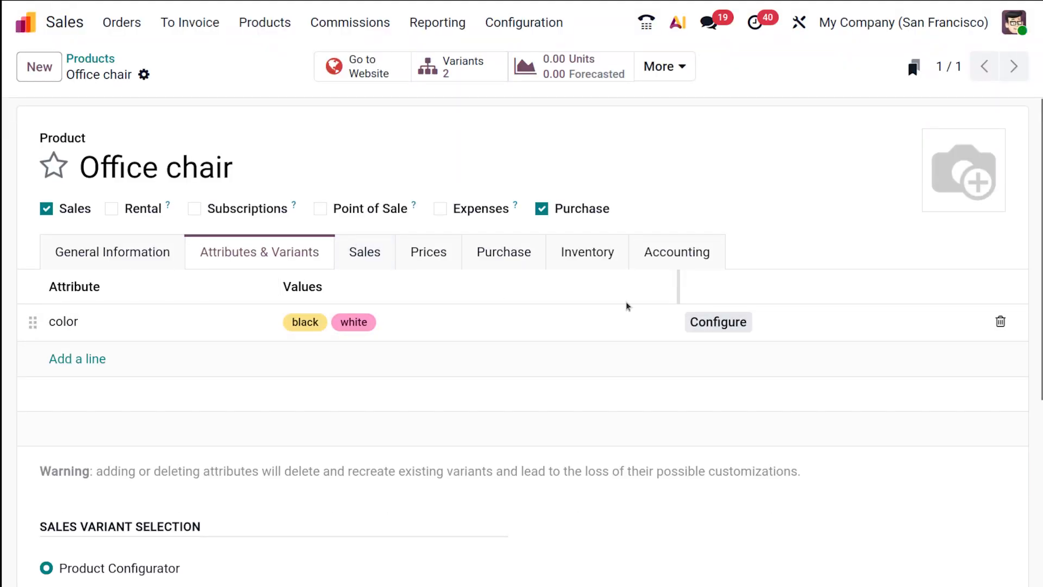
- Review the Office chair's pricelist, purchase, inventory and accounting settings
{"action": "left_click", "coordinate": [430, 245]}
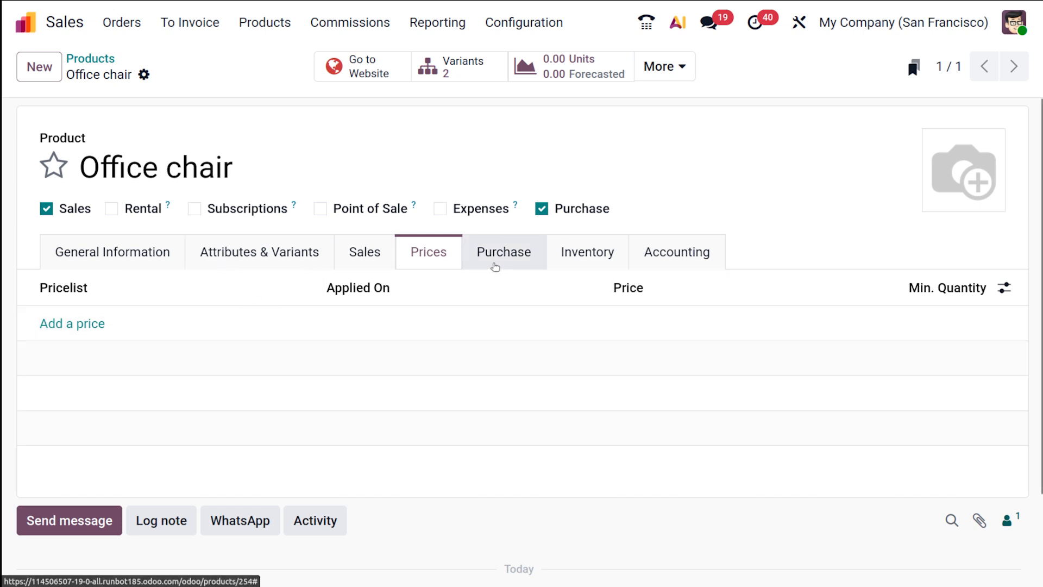
{"action": "left_click", "coordinate": [495, 268]}
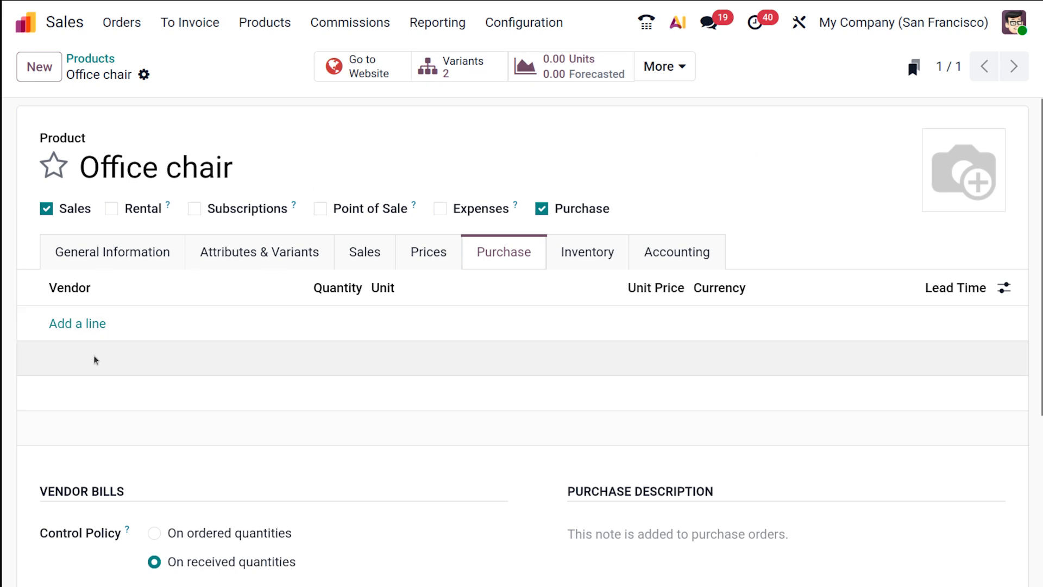
{"action": "left_click", "coordinate": [613, 252]}
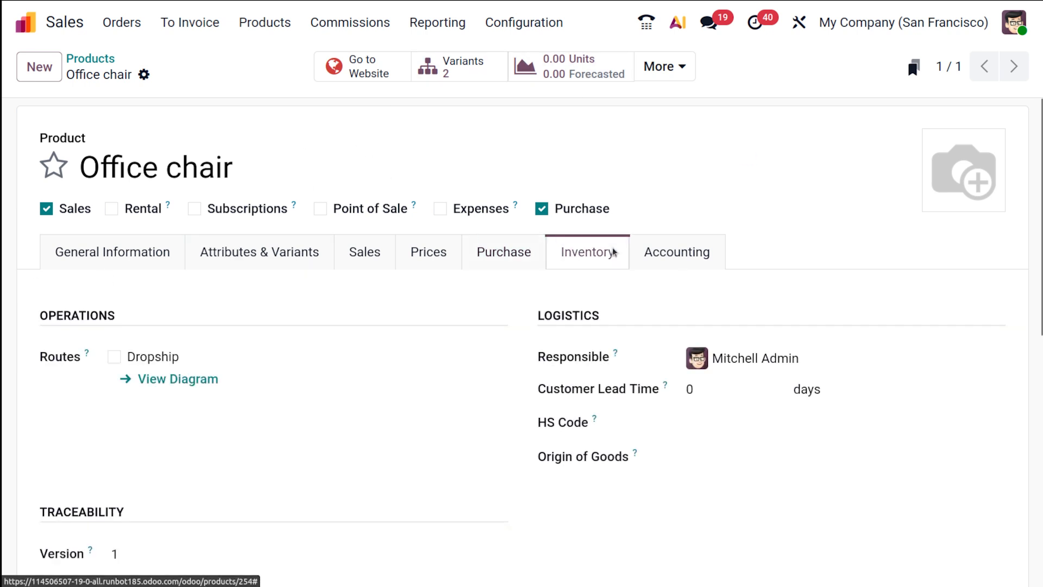
{"action": "scroll", "coordinate": [379, 409], "scroll_direction": "down", "scroll_amount": 2}
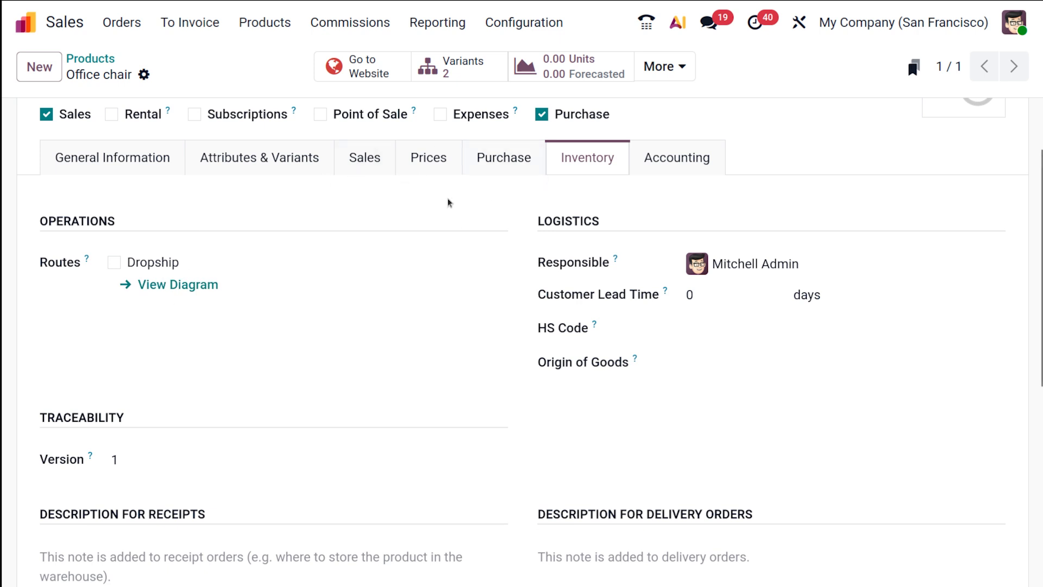
{"action": "scroll", "coordinate": [562, 353], "scroll_direction": "down", "scroll_amount": 3}
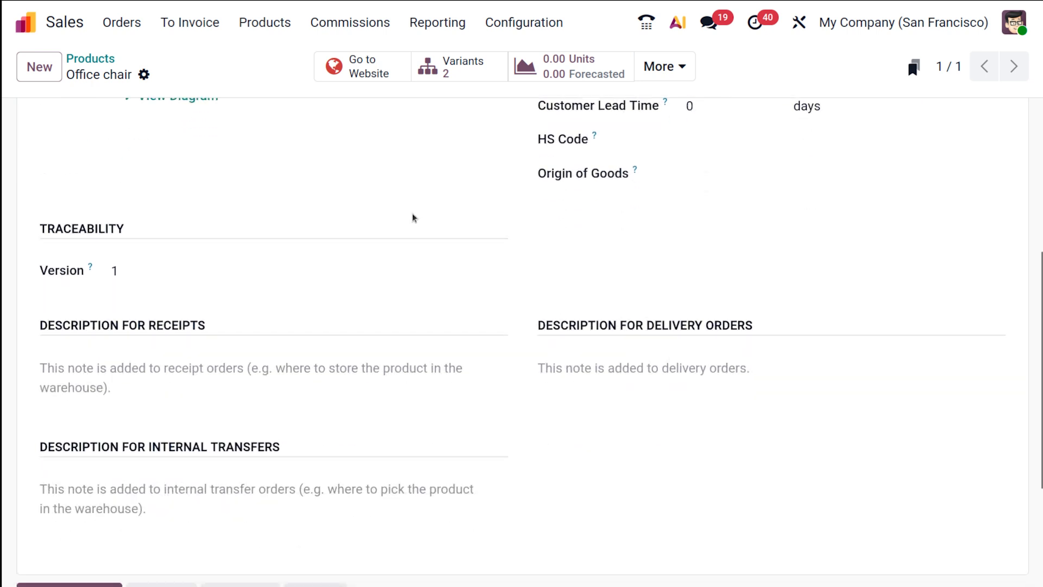
{"action": "scroll", "coordinate": [380, 310], "scroll_direction": "up", "scroll_amount": 5}
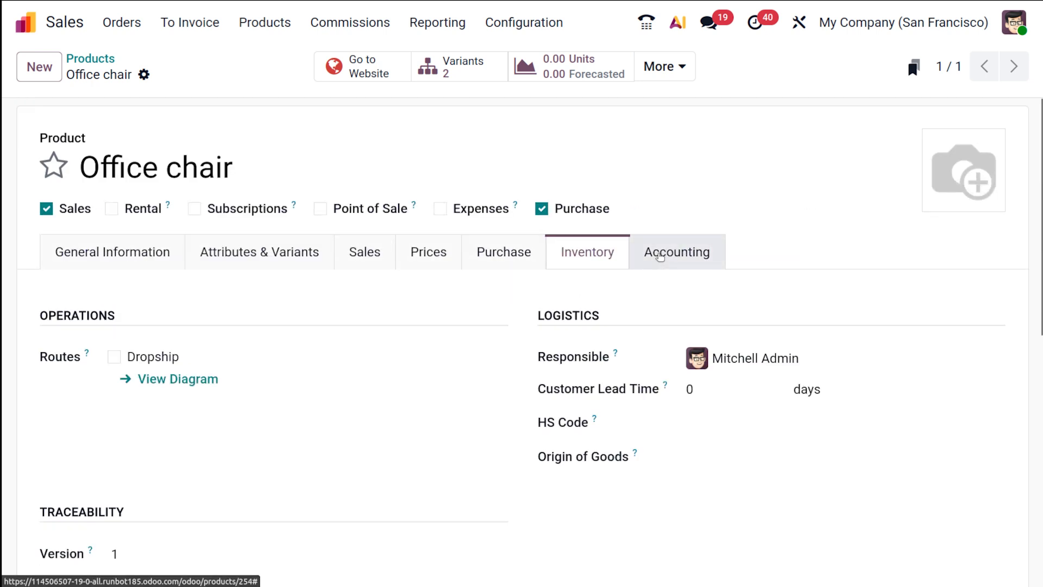
{"action": "left_click", "coordinate": [657, 259]}
{"action": "scroll", "coordinate": [431, 267], "scroll_direction": "down", "scroll_amount": 3}
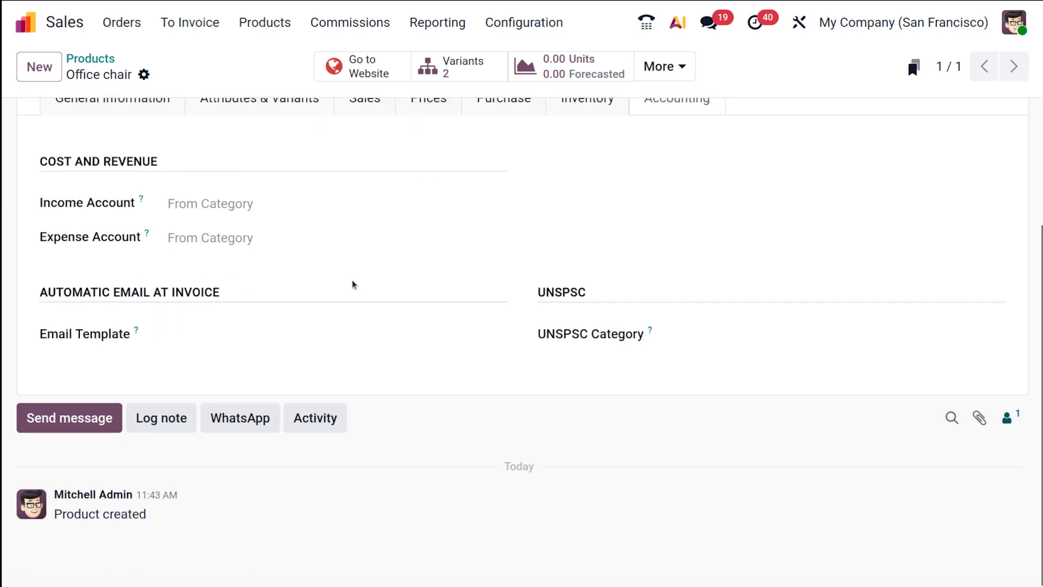
{"action": "scroll", "coordinate": [354, 284], "scroll_direction": "up", "scroll_amount": 3}
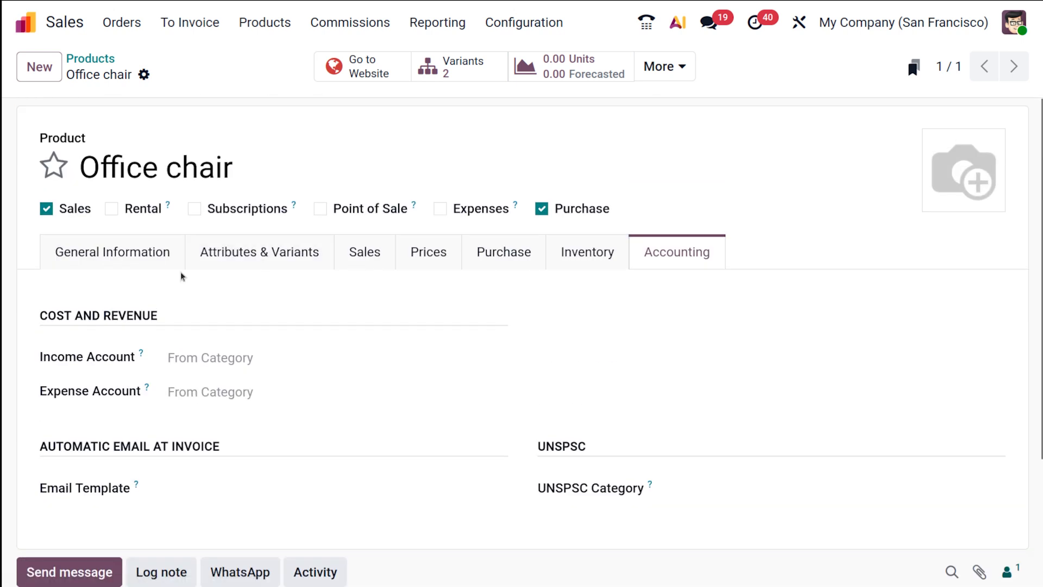
- Go back over the Office chair's general information, color attribute and sales settings, ending on the general information
{"action": "left_click", "coordinate": [161, 256]}
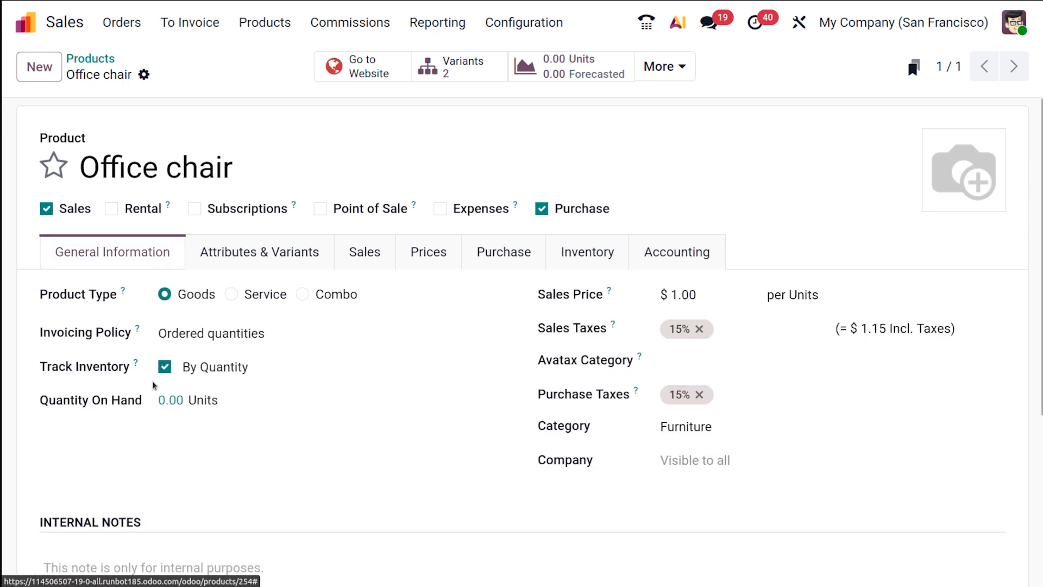
{"action": "left_click", "coordinate": [313, 255]}
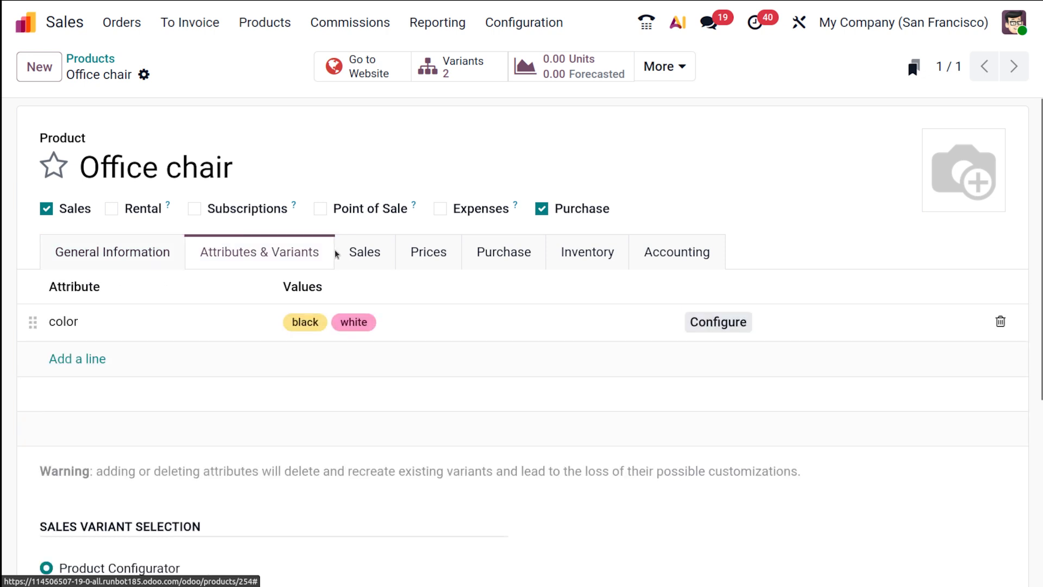
{"action": "left_click", "coordinate": [364, 253]}
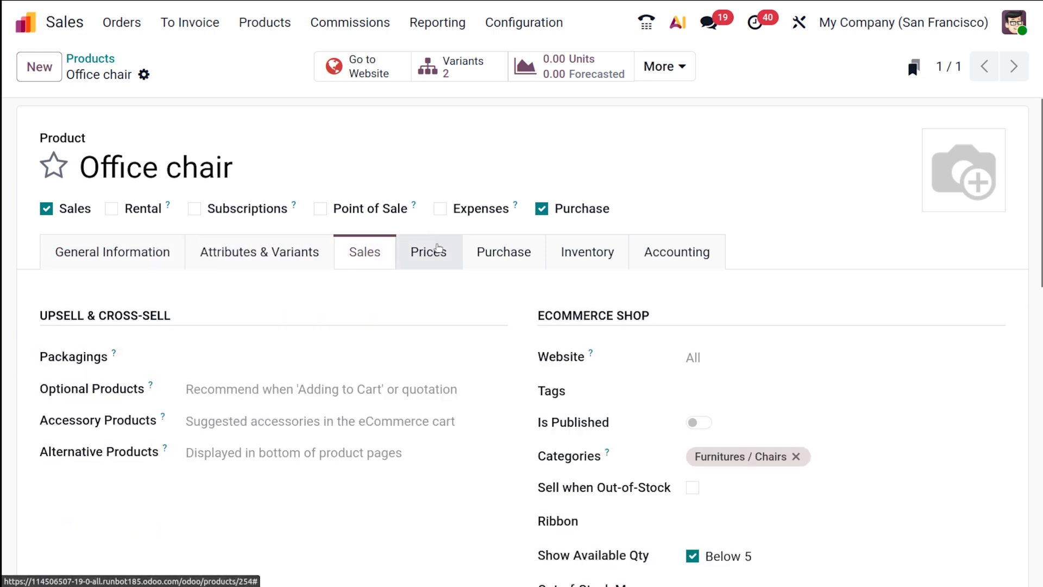
{"action": "left_click", "coordinate": [435, 250]}
{"action": "left_click", "coordinate": [360, 254]}
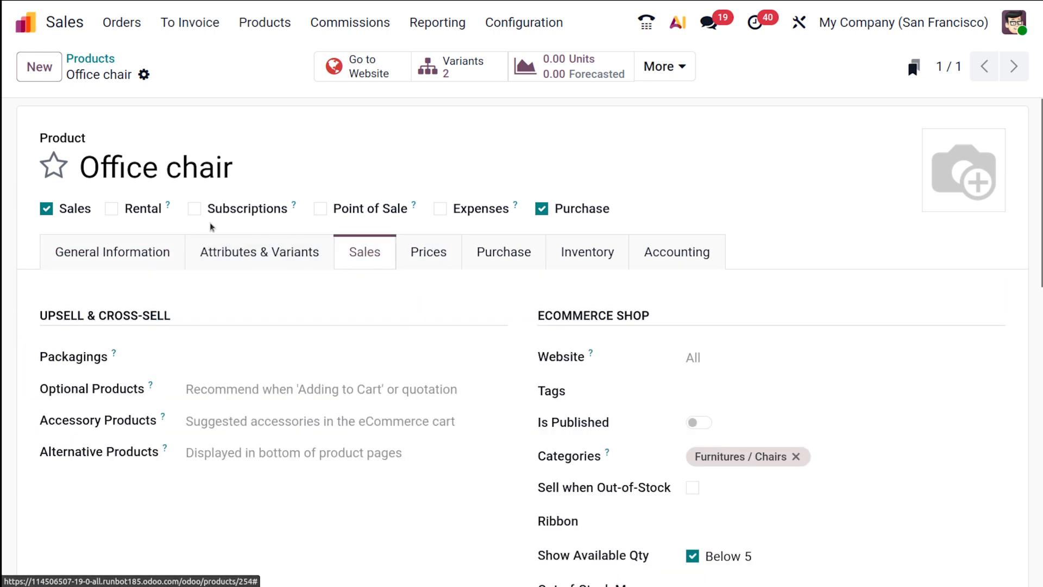
{"action": "left_click", "coordinate": [132, 240]}
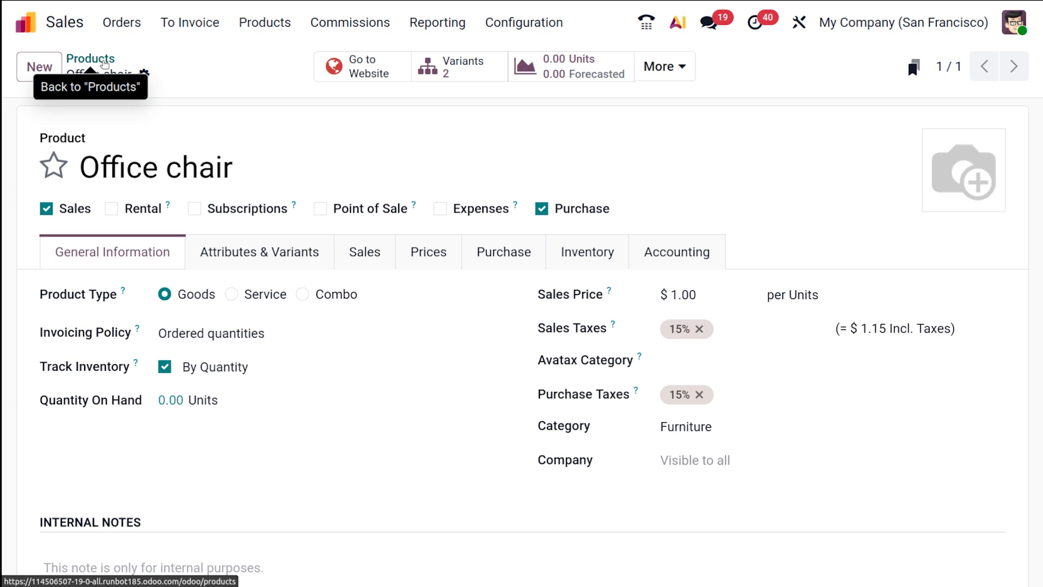
- Mark the Office chair as a favorite and open the list of product variants
{"action": "left_click", "coordinate": [64, 163]}
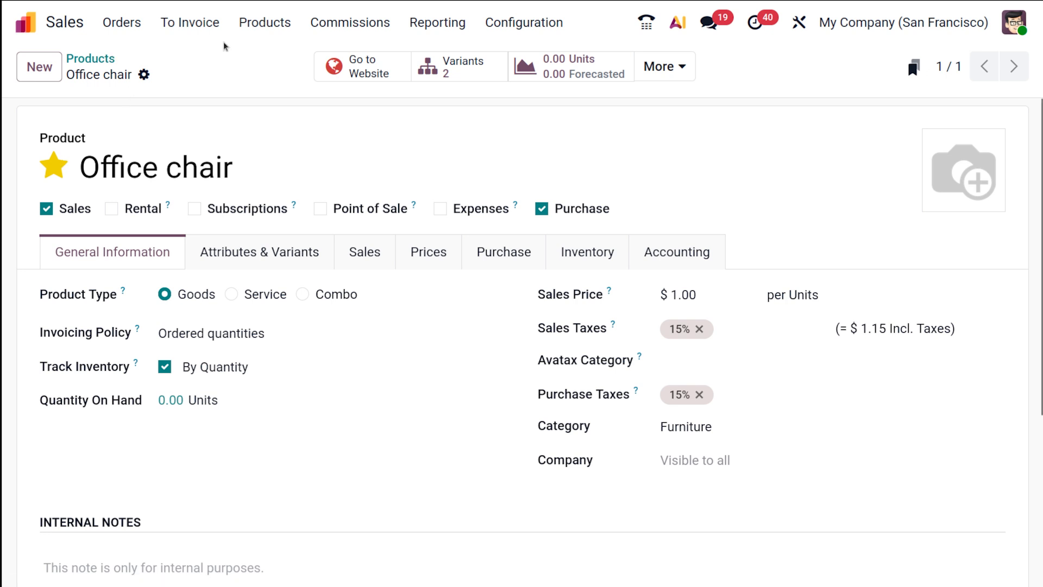
{"action": "left_click", "coordinate": [264, 18]}
{"action": "left_click", "coordinate": [283, 83]}
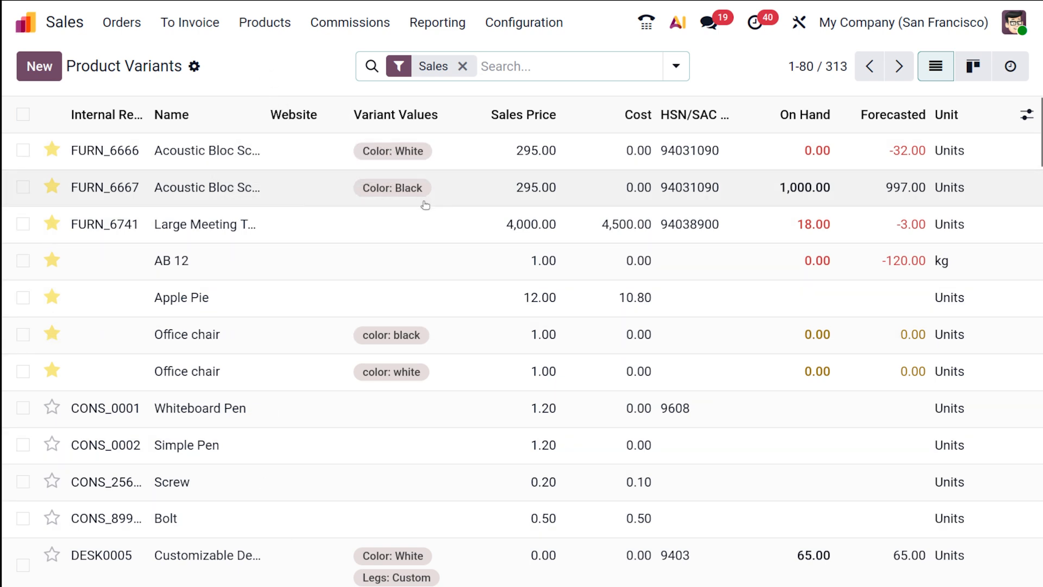
- Browse the product variants, search them for the product "office", and clear that search
{"action": "scroll", "coordinate": [344, 306], "scroll_direction": "down", "scroll_amount": 5}
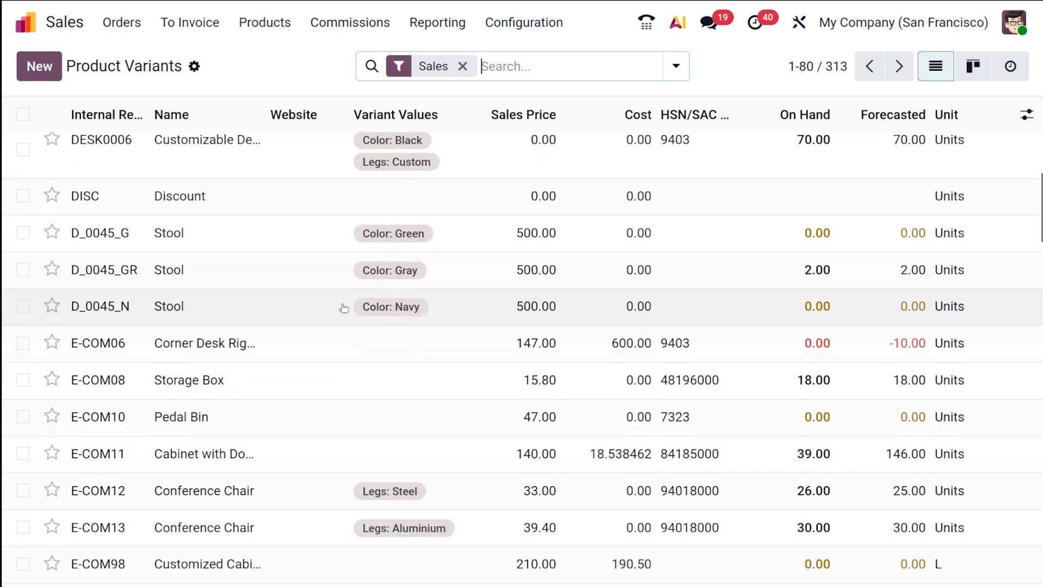
{"action": "scroll", "coordinate": [344, 307], "scroll_direction": "up", "scroll_amount": 5}
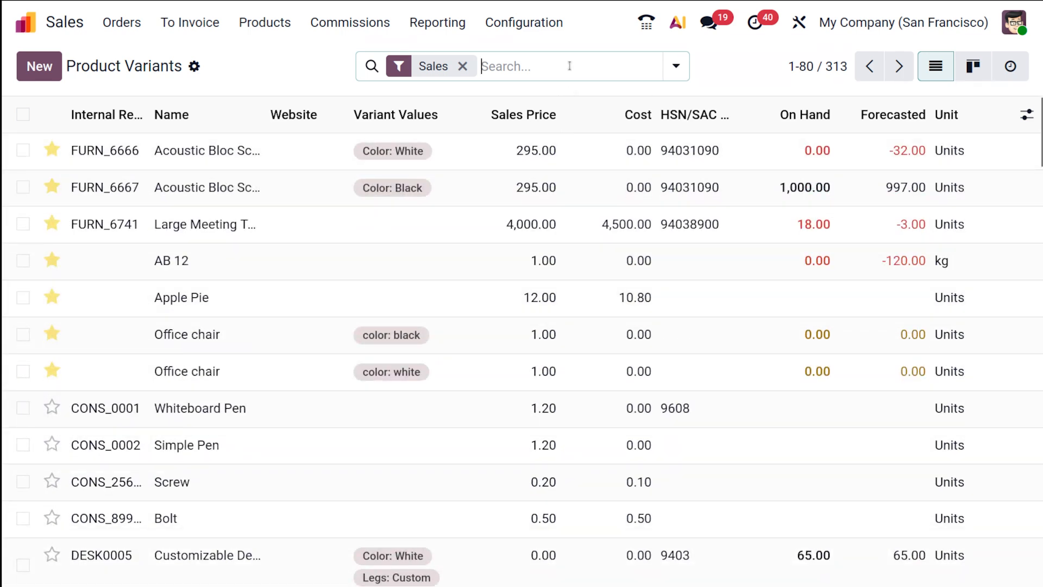
{"action": "type", "text": "office"}
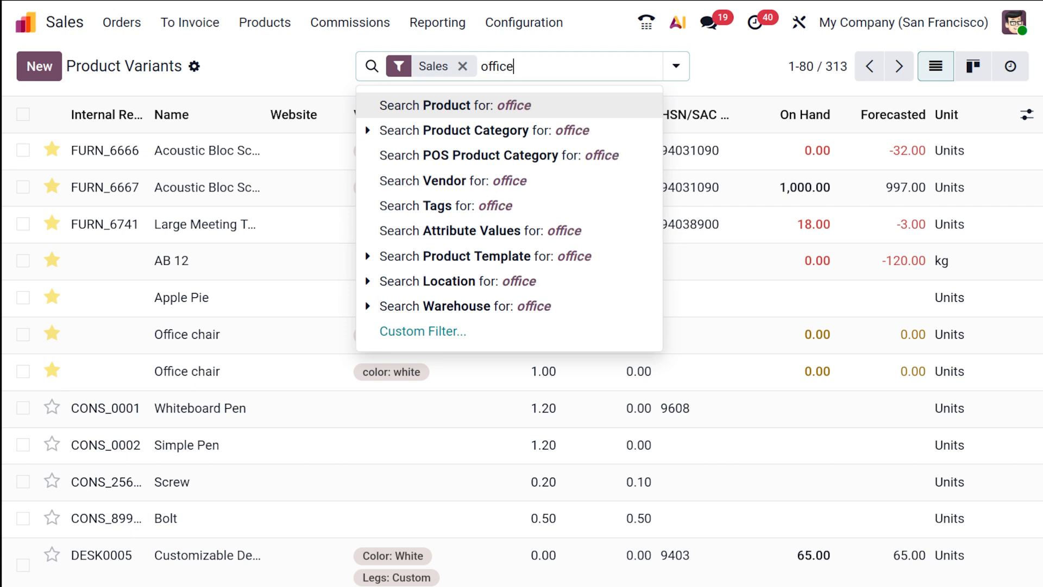
{"action": "key", "text": "Return"}
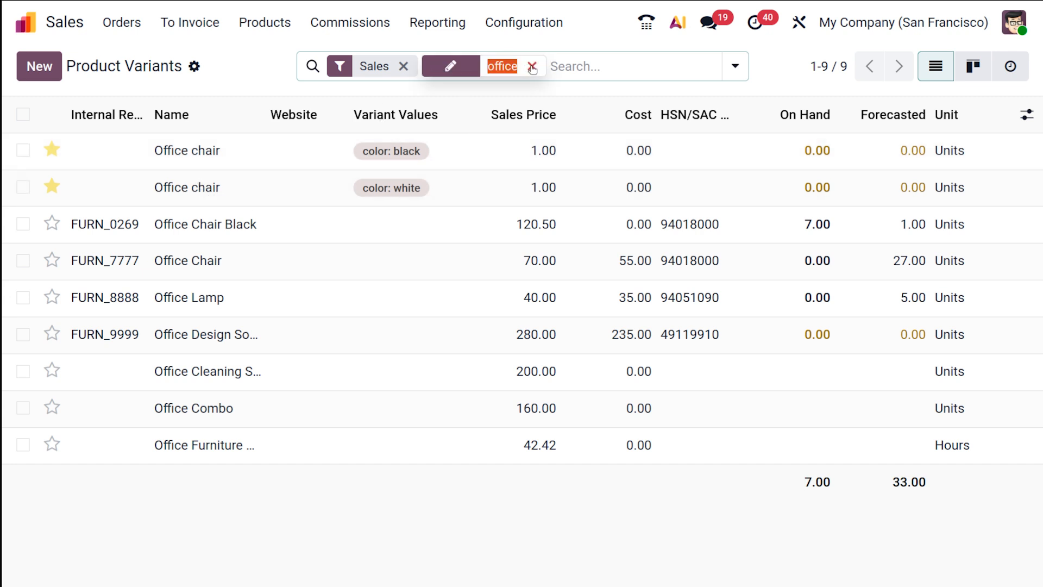
{"action": "left_click", "coordinate": [532, 67]}
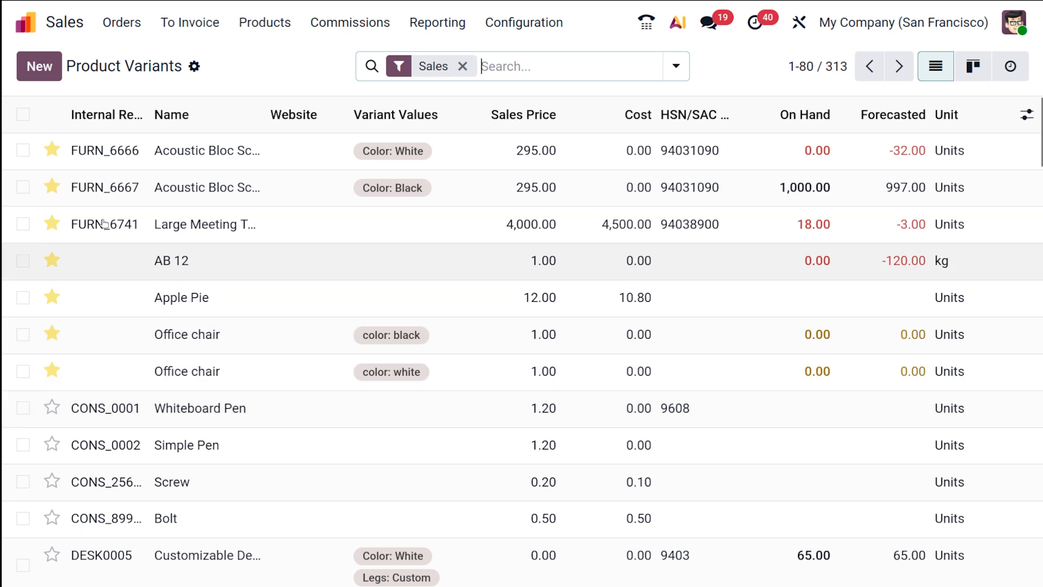
- View the fields of a blank product variant form, discard it, and look through the list of product variants
{"action": "left_click", "coordinate": [33, 69]}
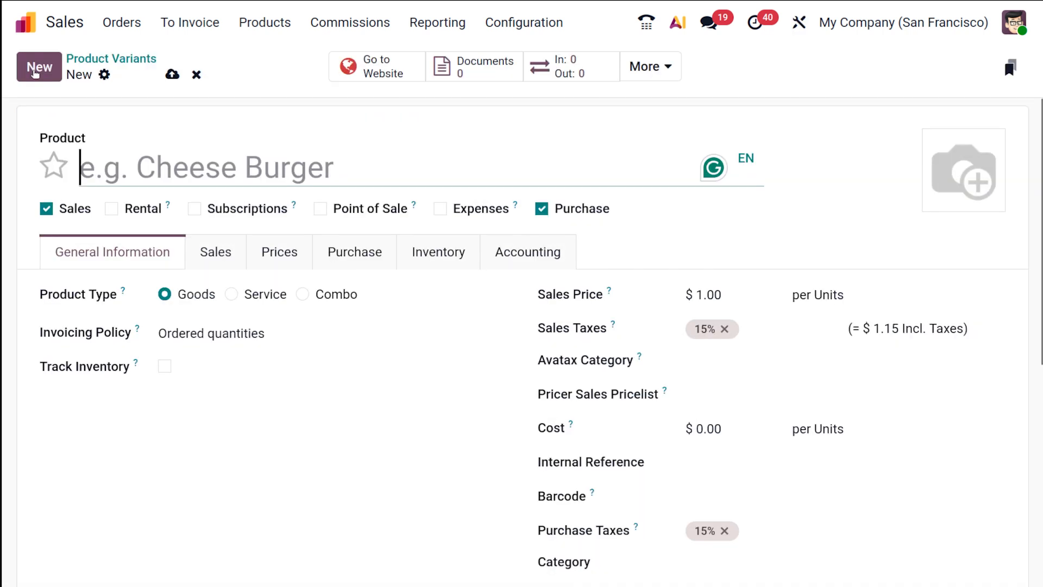
{"action": "scroll", "coordinate": [249, 347], "scroll_direction": "down", "scroll_amount": 2}
{"action": "scroll", "coordinate": [250, 348], "scroll_direction": "up", "scroll_amount": 2}
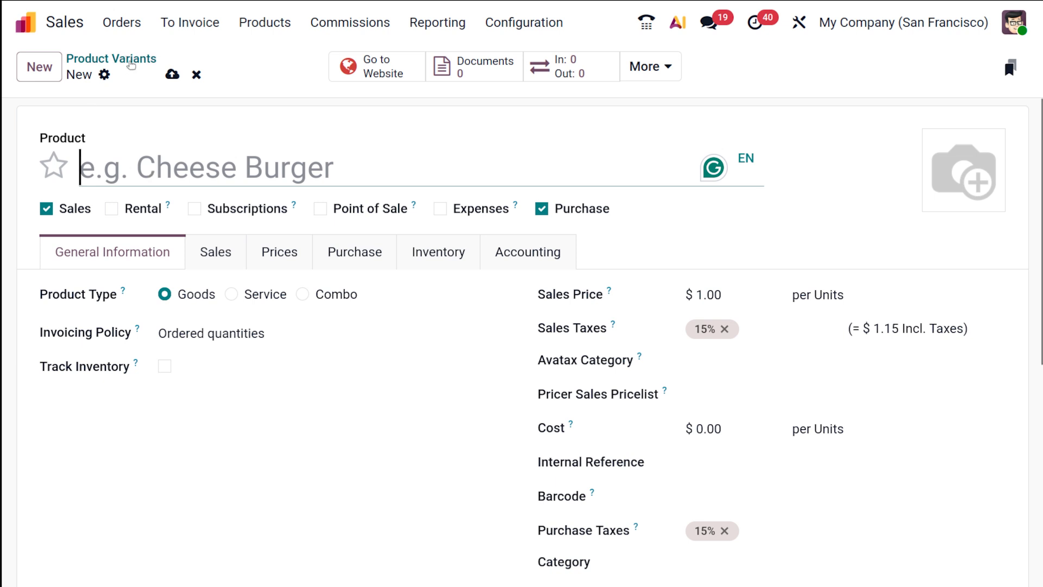
{"action": "left_click", "coordinate": [197, 75]}
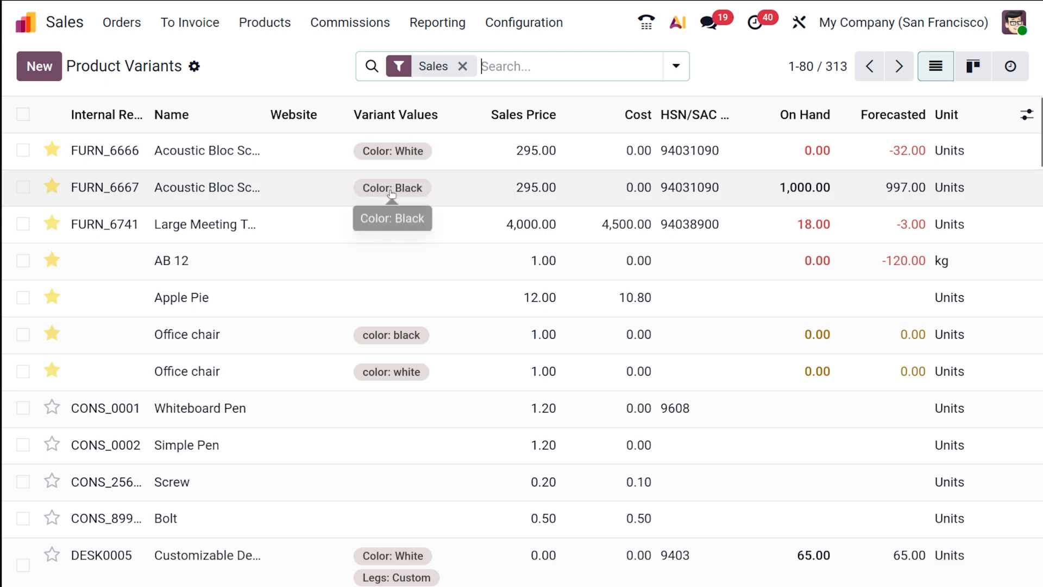
{"action": "scroll", "coordinate": [391, 193], "scroll_direction": "down", "scroll_amount": 8}
{"action": "scroll", "coordinate": [396, 210], "scroll_direction": "down", "scroll_amount": 7}
{"action": "scroll", "coordinate": [399, 300], "scroll_direction": "down", "scroll_amount": 15}
{"action": "scroll", "coordinate": [399, 249], "scroll_direction": "down", "scroll_amount": 5}
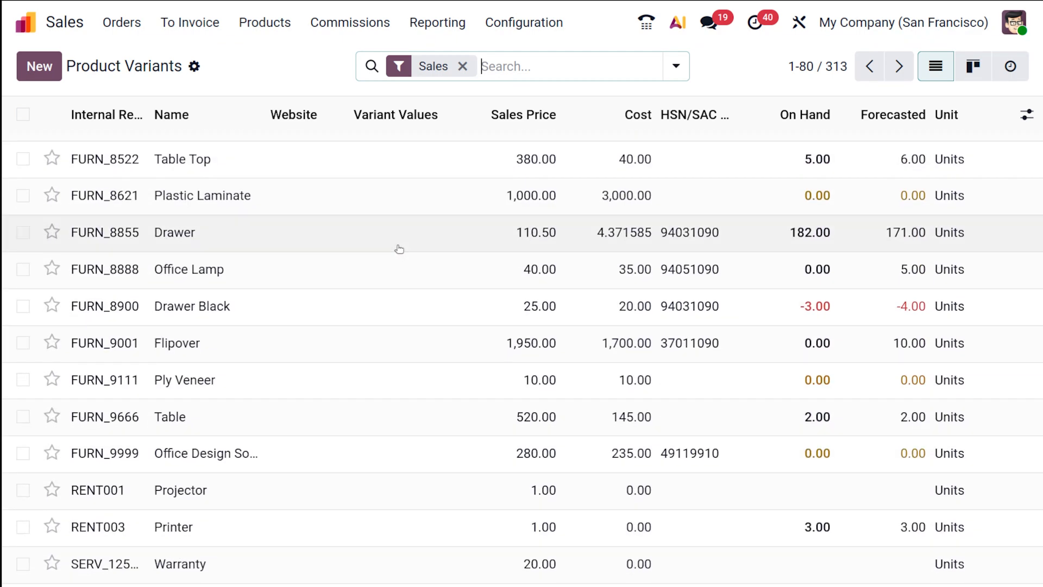
{"action": "scroll", "coordinate": [352, 259], "scroll_direction": "up", "scroll_amount": 20}
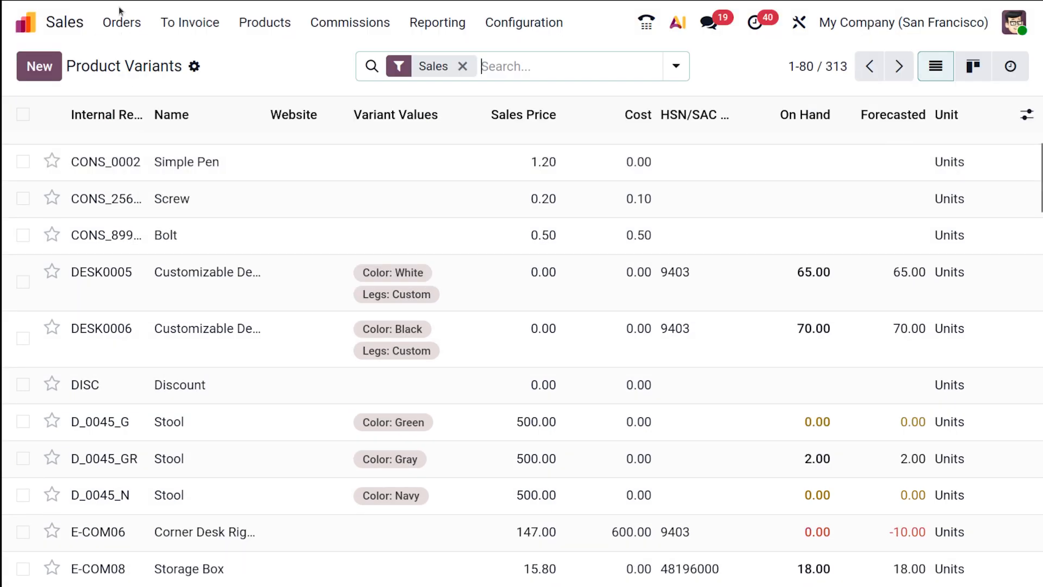
- Create a new quotation with Azure Interior as the customer
{"action": "left_click", "coordinate": [123, 26]}
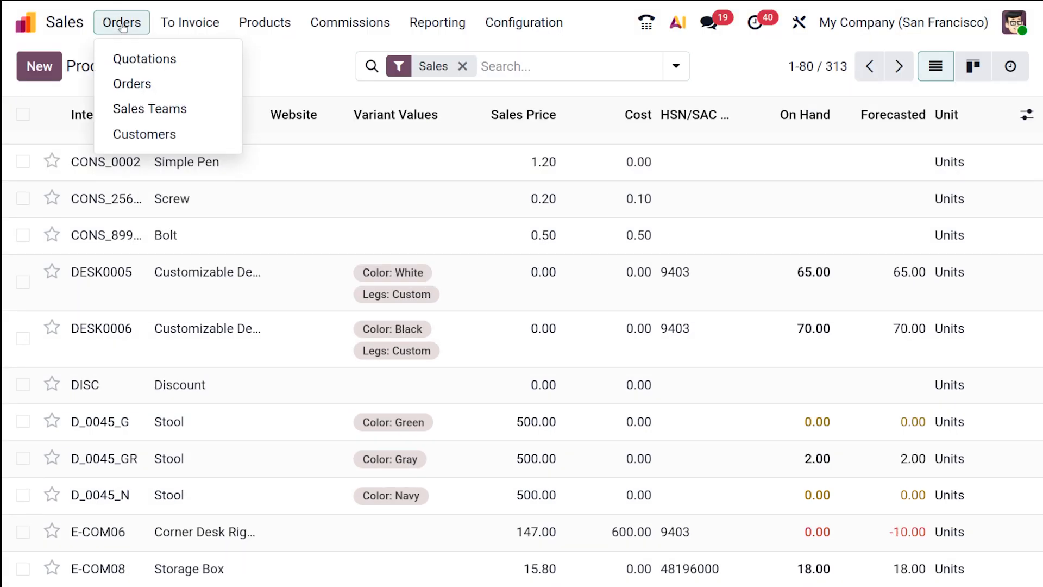
{"action": "left_click", "coordinate": [140, 63]}
{"action": "left_click", "coordinate": [50, 65]}
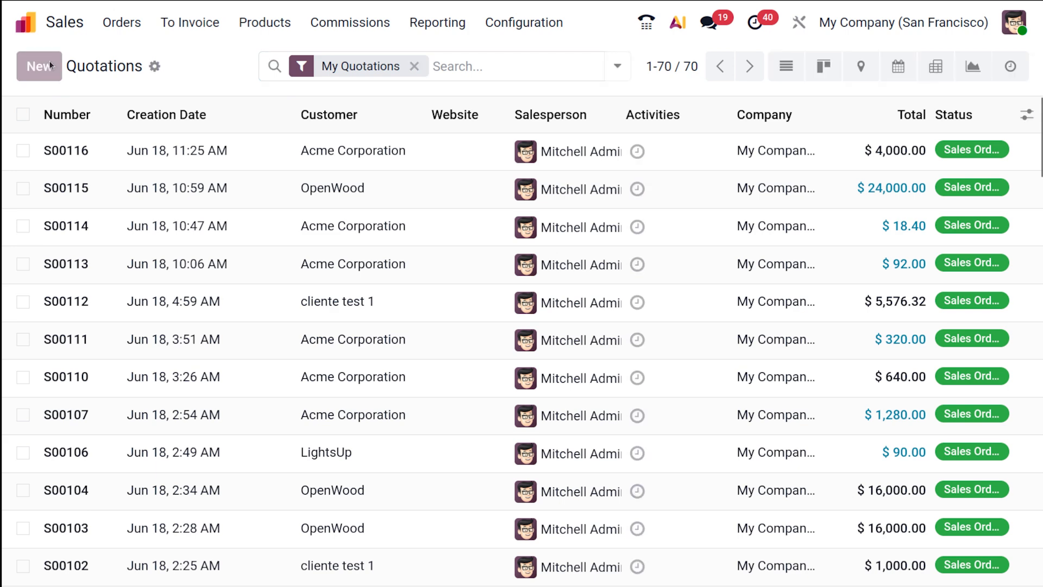
{"action": "left_click", "coordinate": [209, 230]}
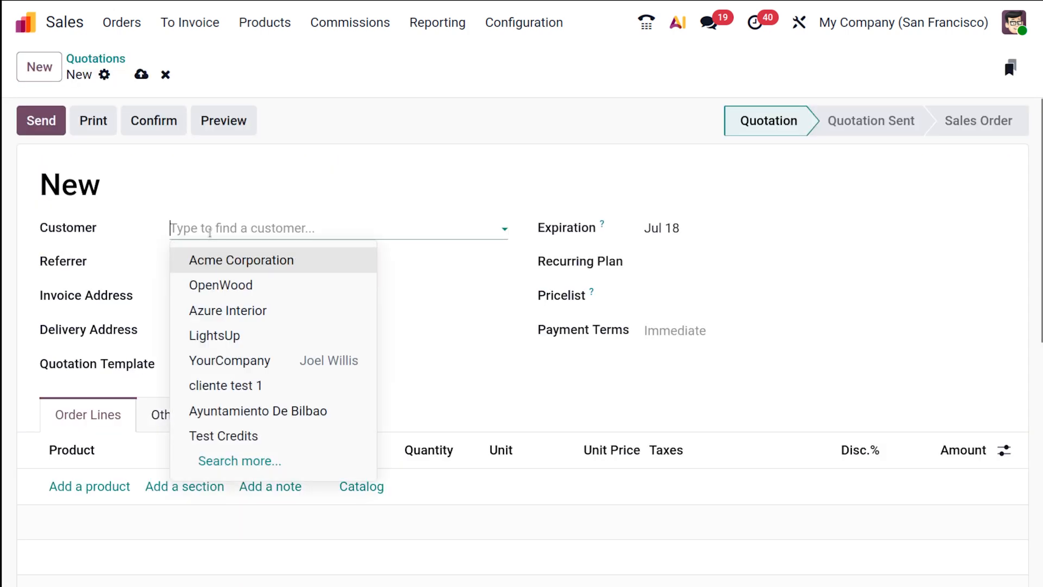
{"action": "left_click", "coordinate": [253, 283]}
{"action": "left_click", "coordinate": [262, 292]}
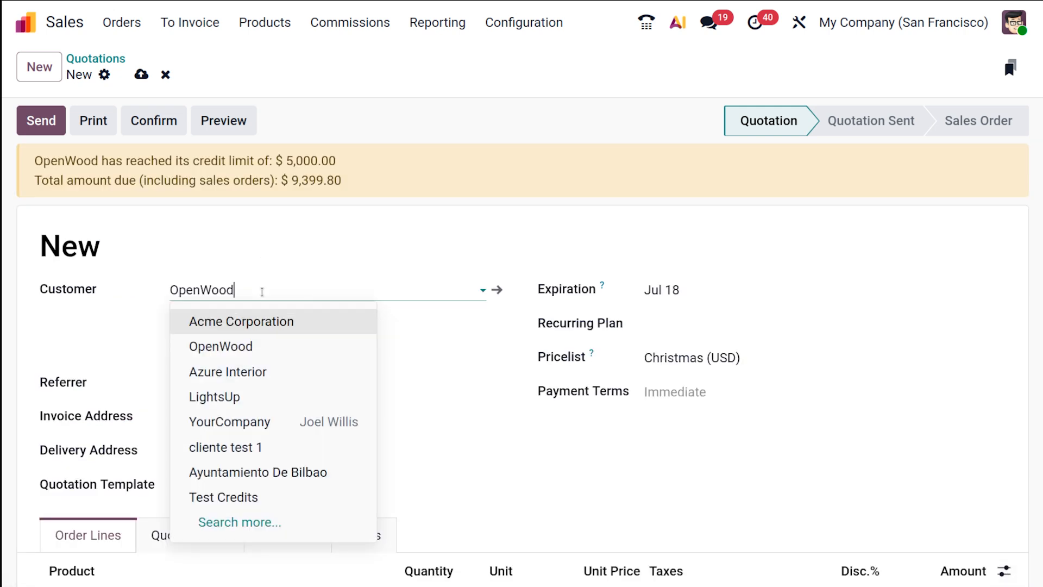
{"action": "left_click", "coordinate": [257, 381]}
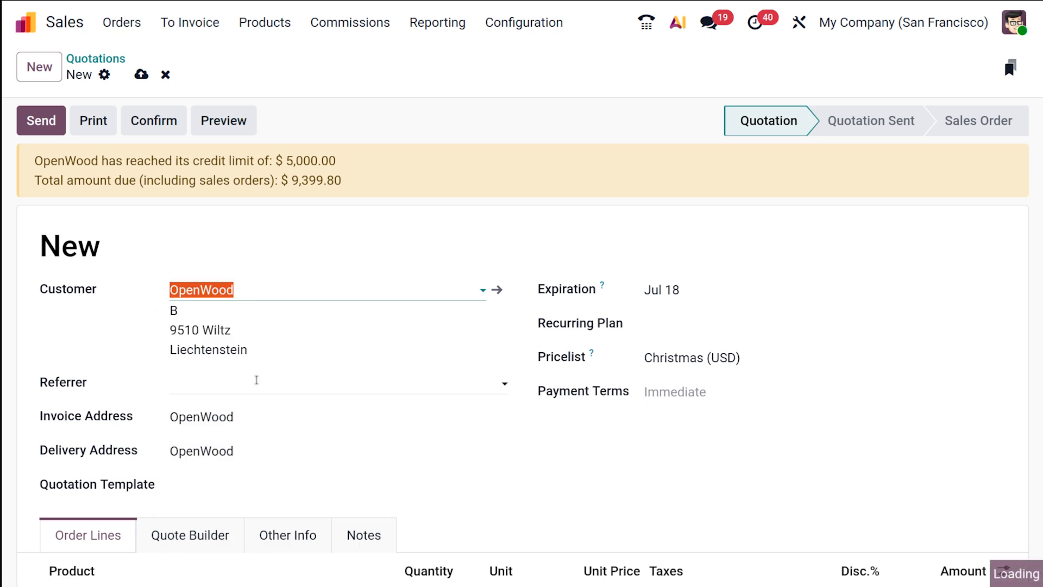
- Add the Office chair in black to the quotation's order lines and open that line for editing
{"action": "scroll", "coordinate": [250, 402], "scroll_direction": "down", "scroll_amount": 4}
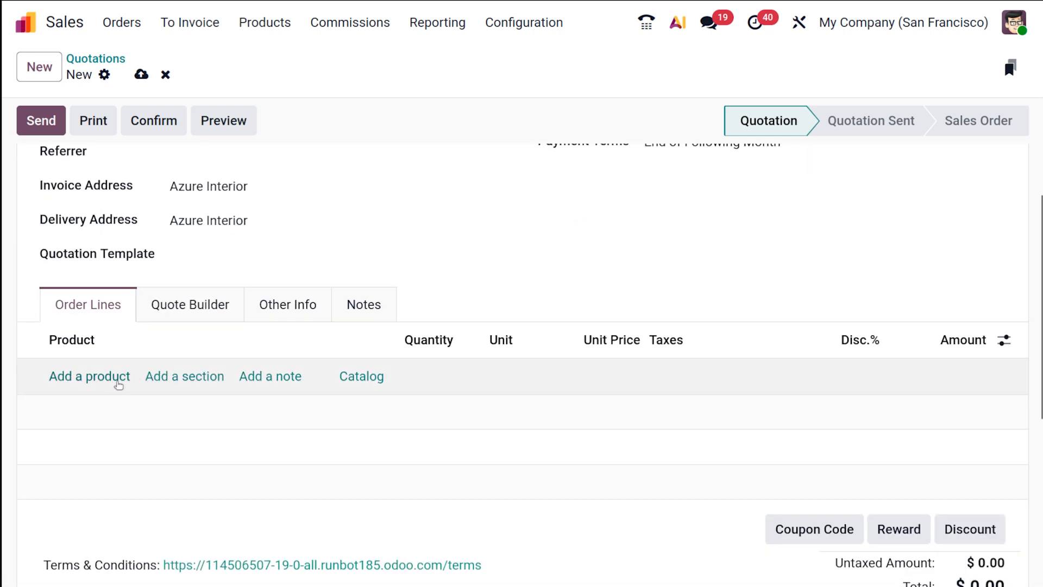
{"action": "left_click", "coordinate": [111, 378]}
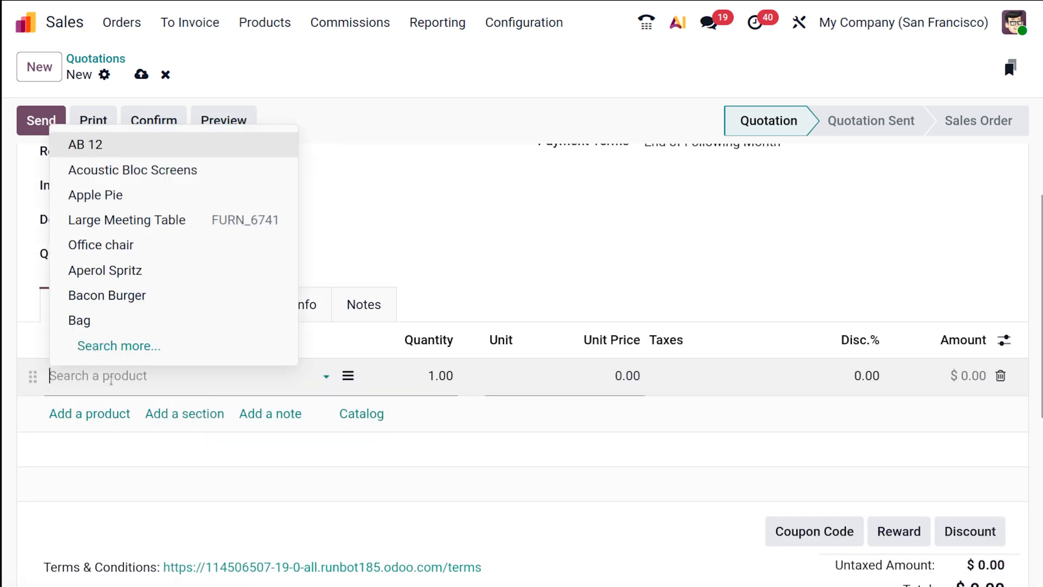
{"action": "left_click", "coordinate": [126, 245]}
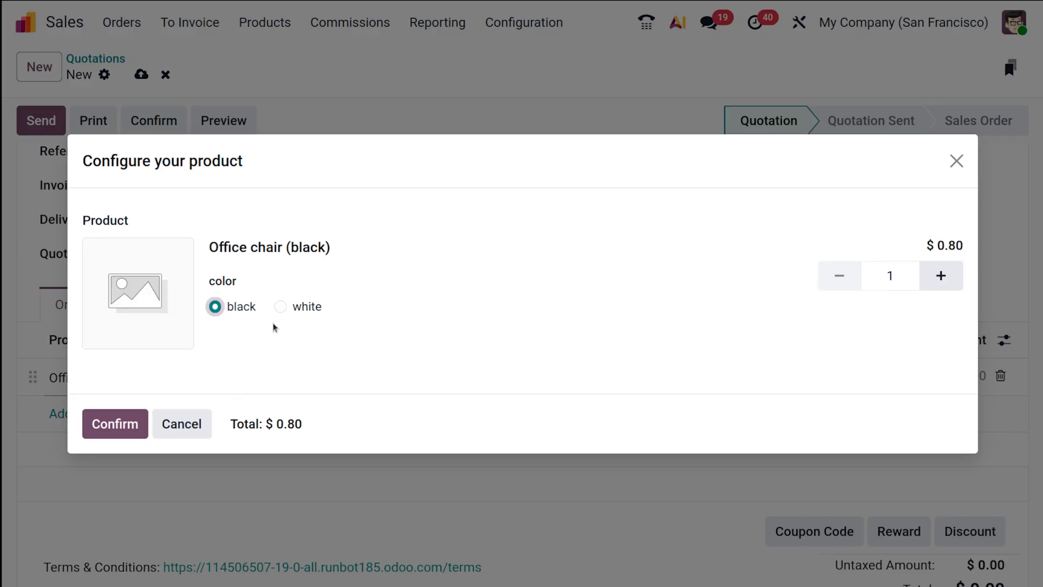
{"action": "left_click", "coordinate": [139, 420]}
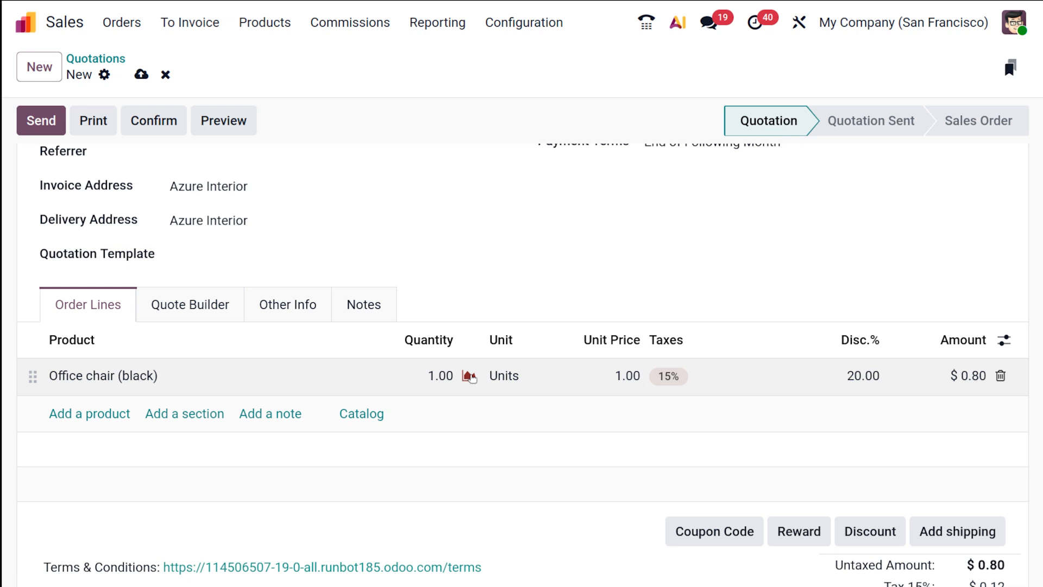
{"action": "left_click", "coordinate": [440, 377]}
{"action": "left_click", "coordinate": [461, 385]}
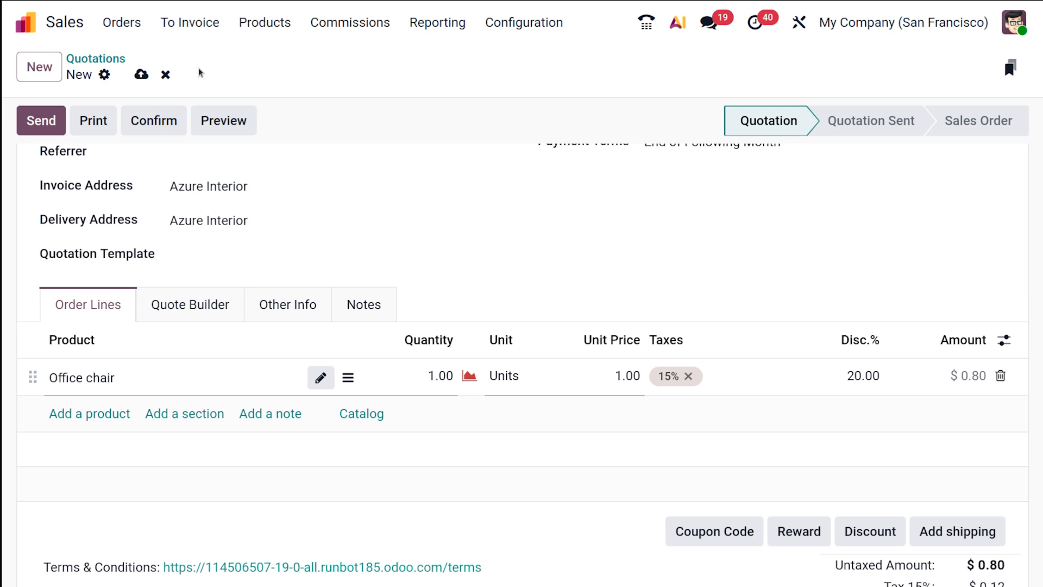
- Discard the unsaved quotation and open the on-hand stock locations of the Office chair product
{"action": "left_click", "coordinate": [166, 74]}
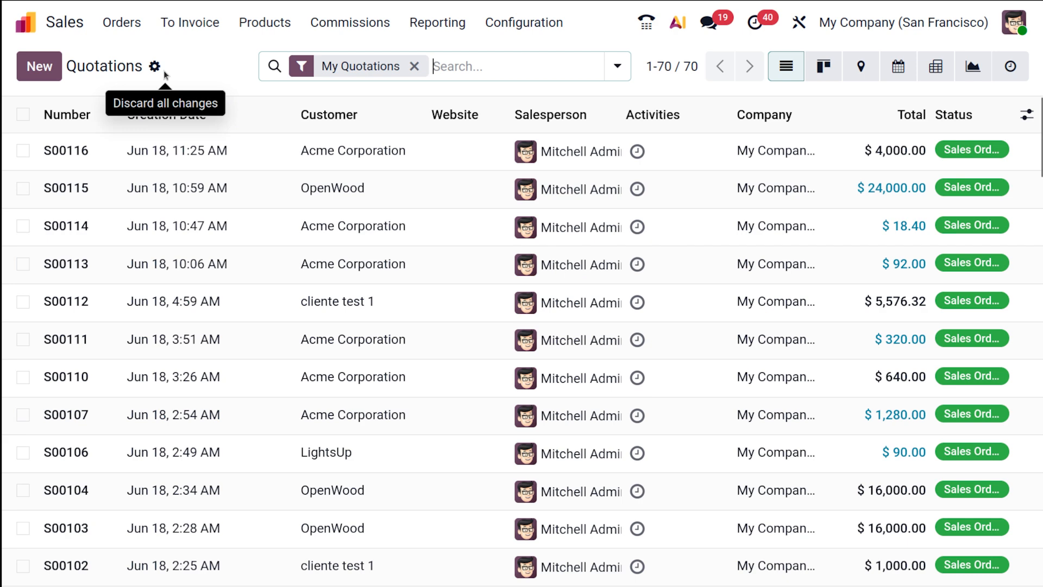
{"action": "left_click", "coordinate": [263, 19]}
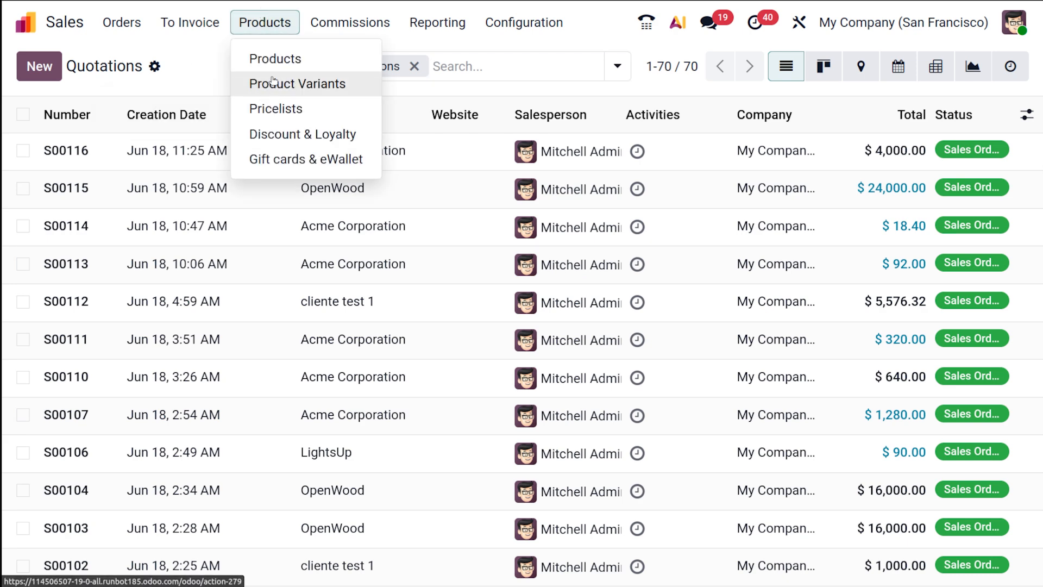
{"action": "left_click", "coordinate": [263, 59]}
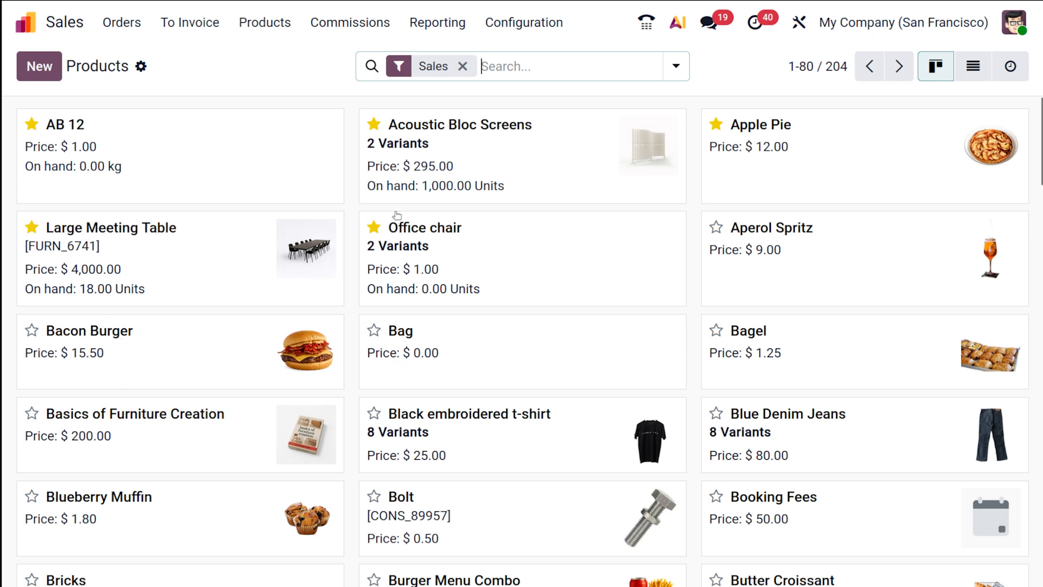
{"action": "left_click", "coordinate": [440, 234]}
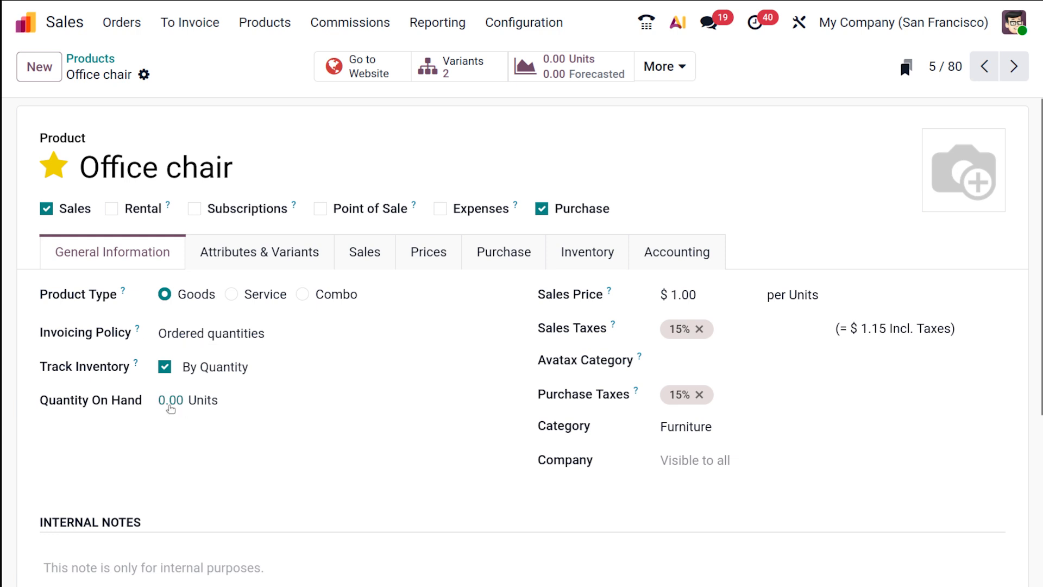
{"action": "left_click", "coordinate": [169, 401]}
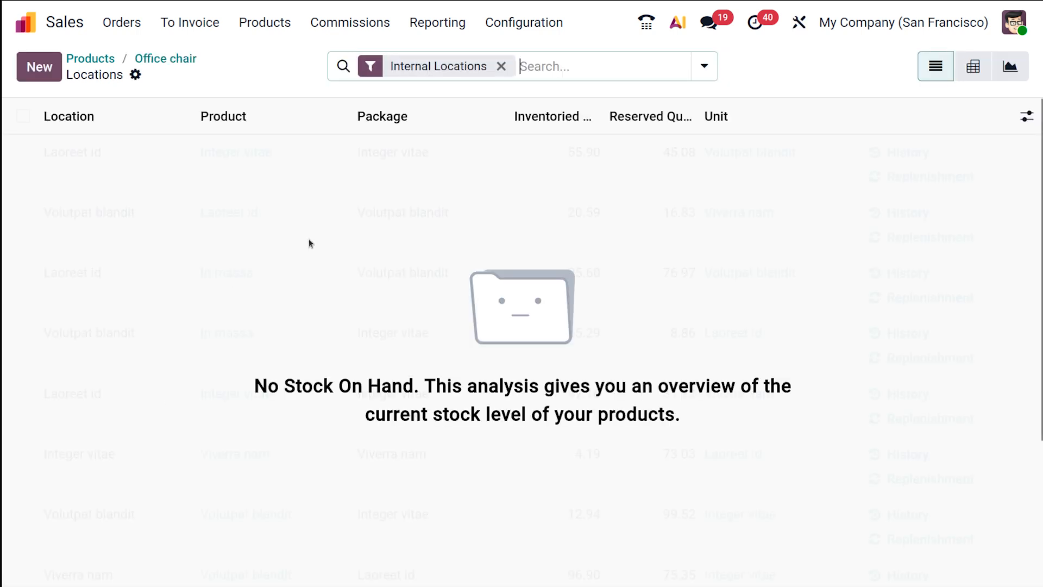
- Add a stock line at WH/Stock for the Office chair (black) variant with an inventoried quantity of 10
{"action": "left_click", "coordinate": [34, 65]}
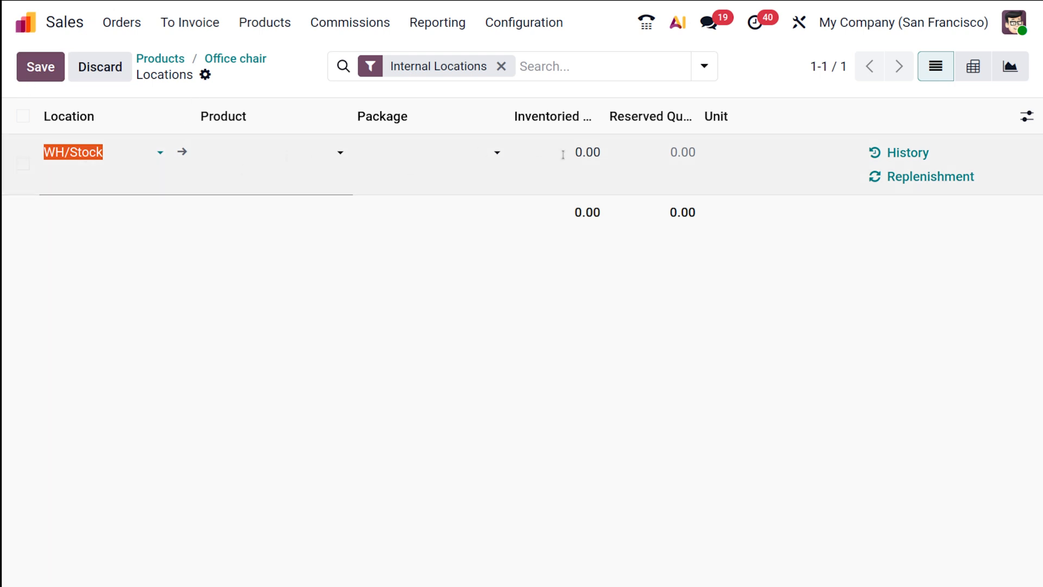
{"action": "left_click", "coordinate": [595, 150]}
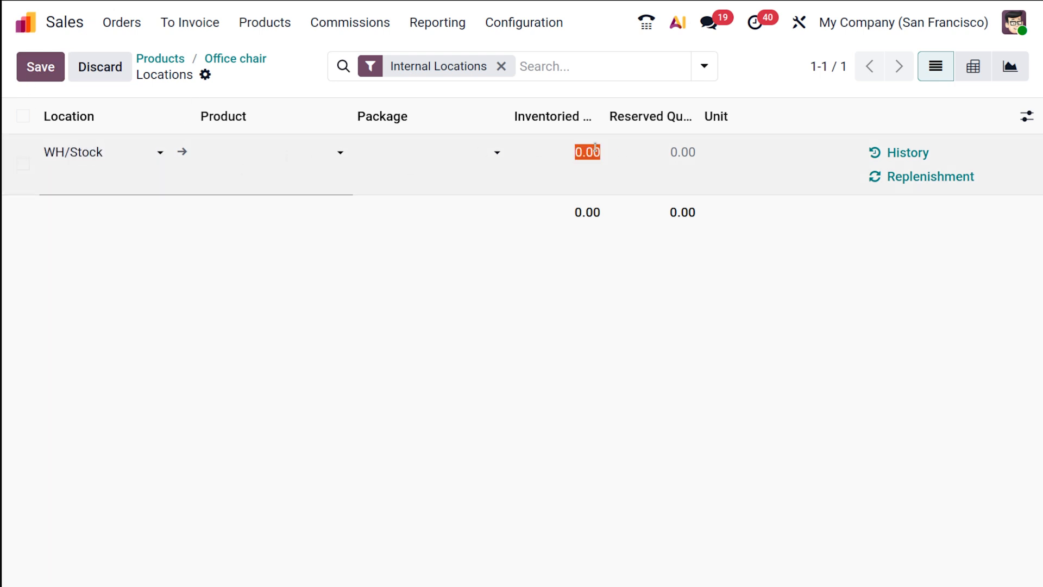
{"action": "type", "text": "10"}
{"action": "left_click", "coordinate": [535, 474]}
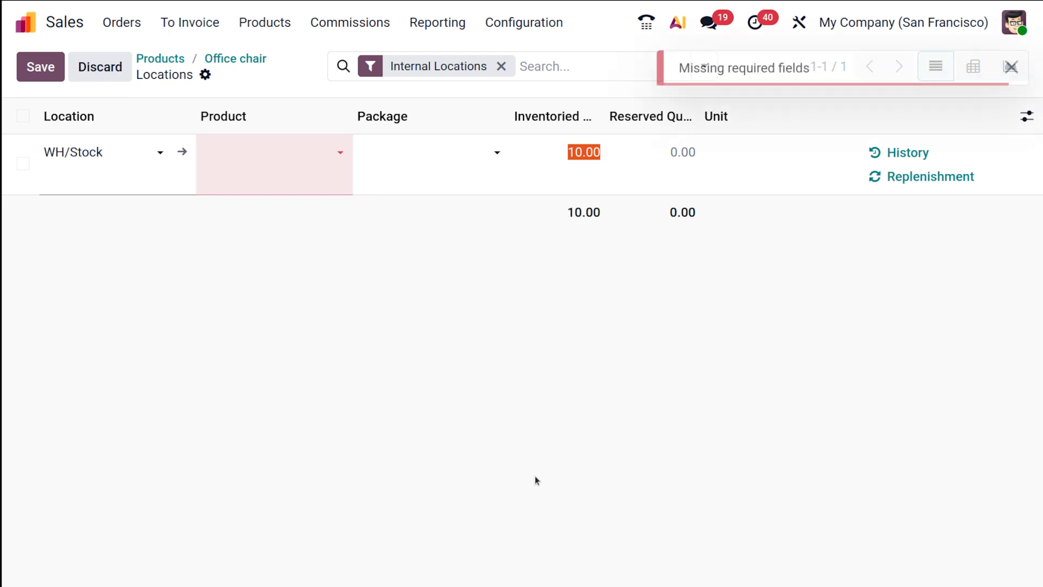
{"action": "left_click", "coordinate": [279, 144]}
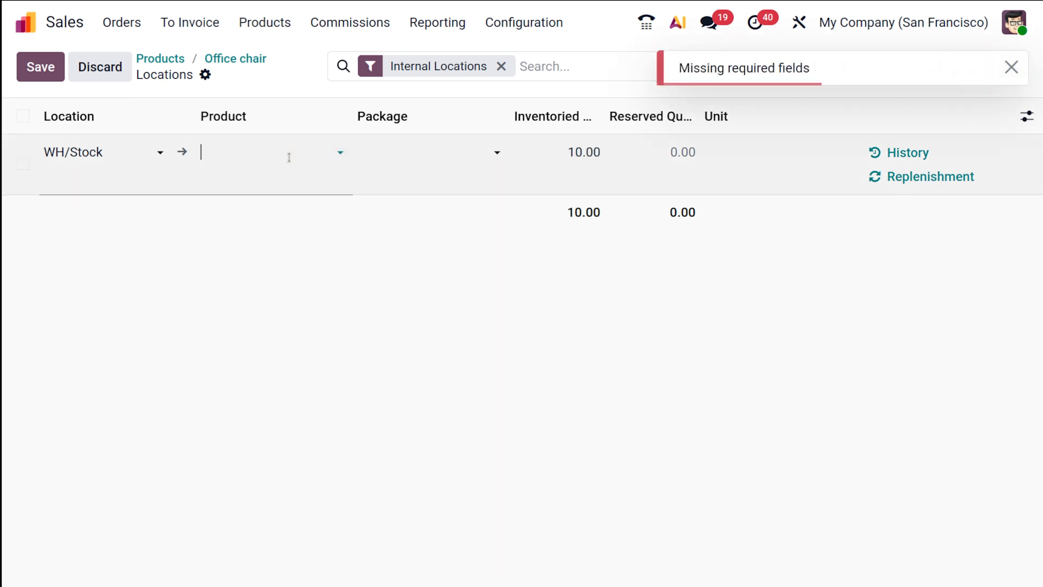
{"action": "left_click", "coordinate": [296, 180]}
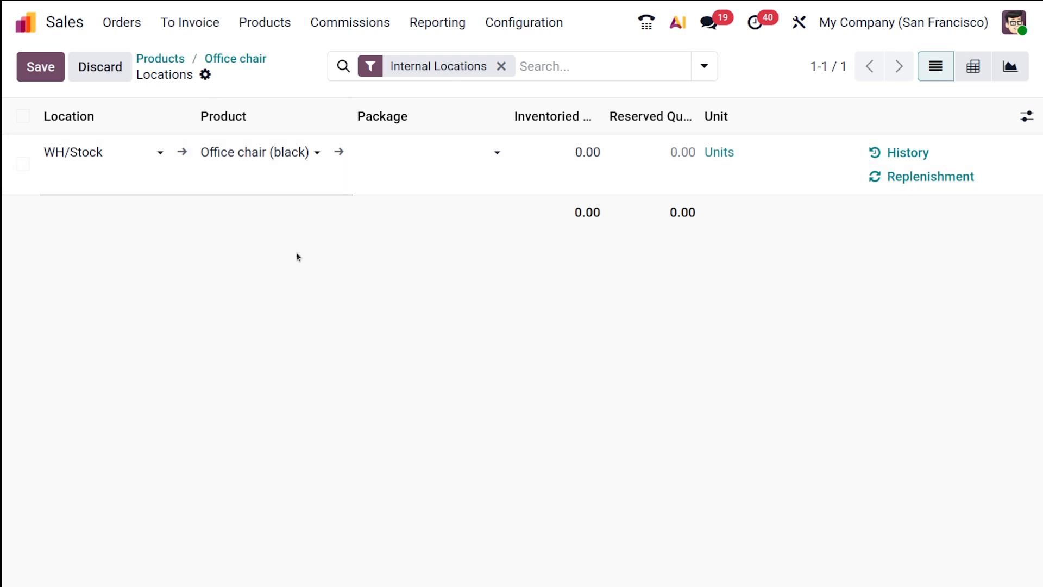
{"action": "left_click", "coordinate": [297, 253]}
{"action": "left_click", "coordinate": [597, 152]}
{"action": "type", "text": "10"}
{"action": "left_click", "coordinate": [532, 278]}
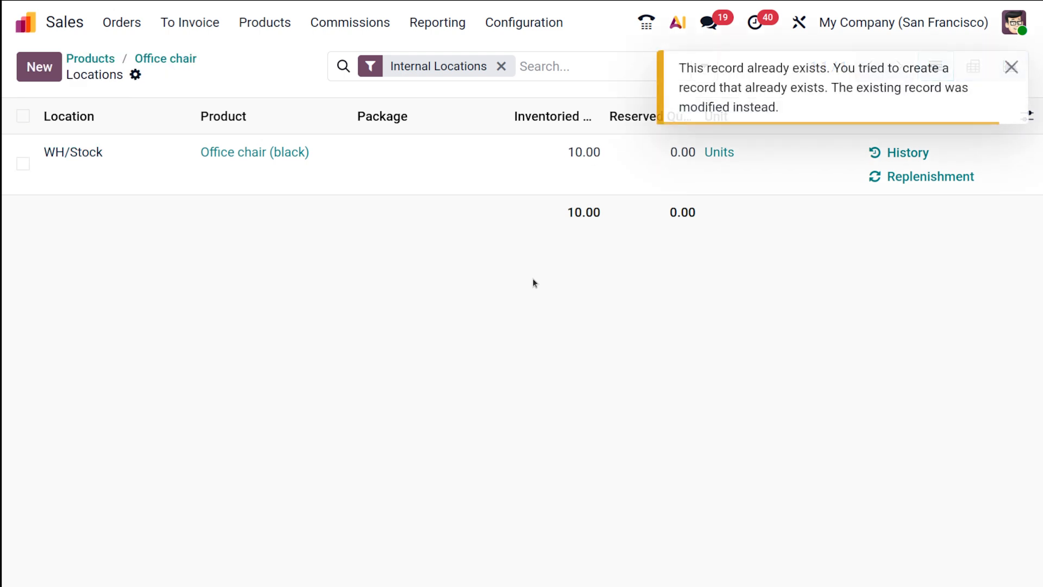
- Add a stock line at WH/Stock for the Office chair (white) variant with a quantity of 10, and return to the product form
{"action": "left_click", "coordinate": [40, 77]}
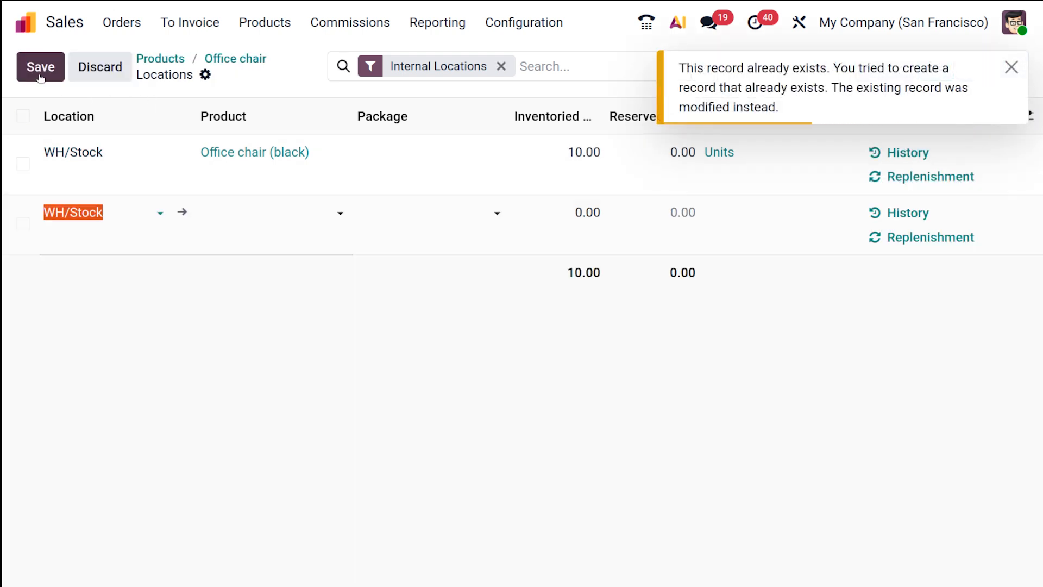
{"action": "left_click", "coordinate": [228, 212]}
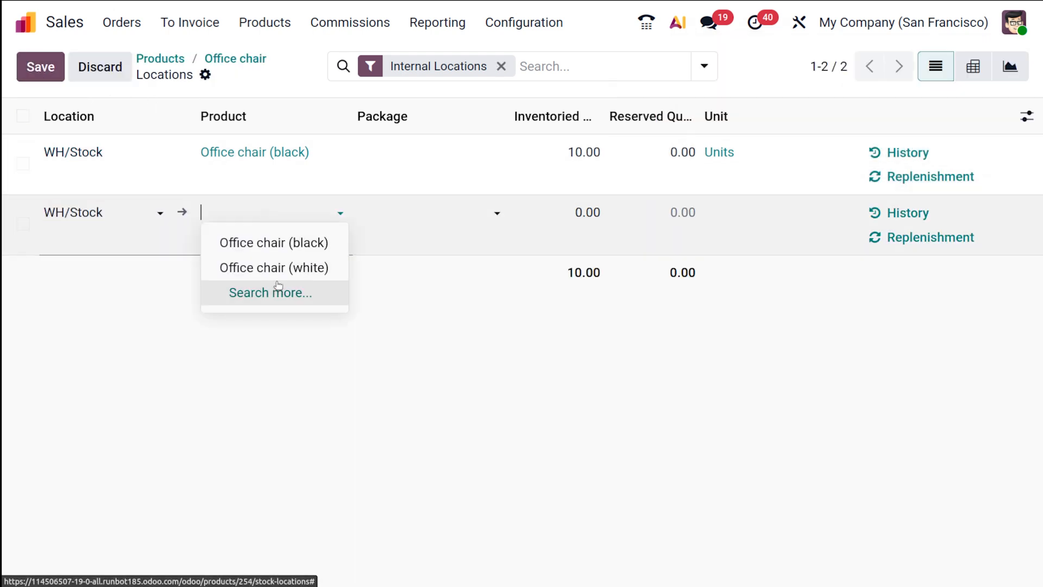
{"action": "left_click", "coordinate": [273, 267]}
{"action": "left_click", "coordinate": [575, 212]}
{"action": "type", "text": "10"}
{"action": "key", "text": "Return"}
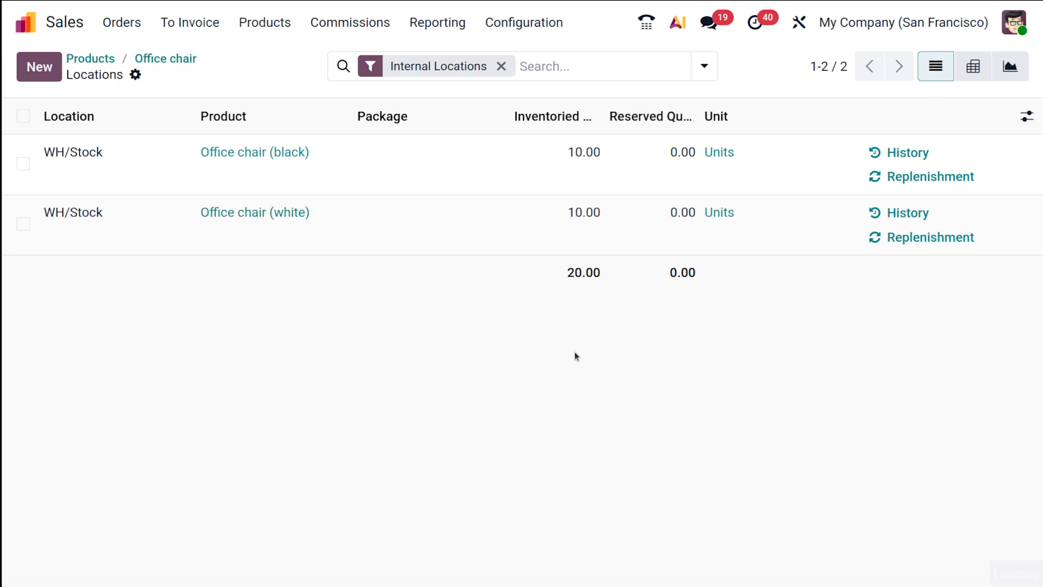
{"action": "left_click", "coordinate": [158, 65]}
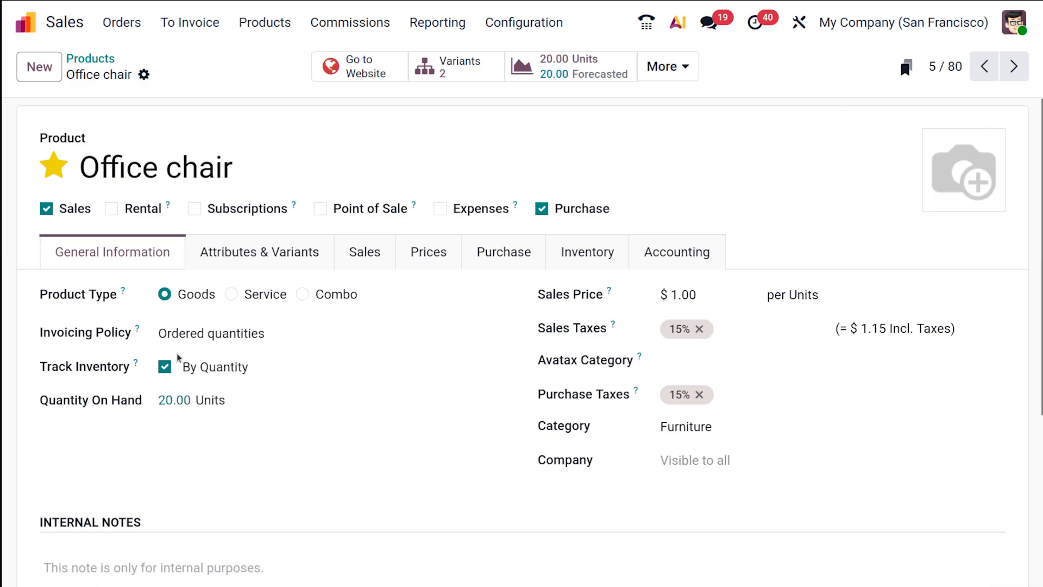
- Start a new blank quotation from the quotations list and open its customer choices
{"action": "left_click", "coordinate": [118, 31]}
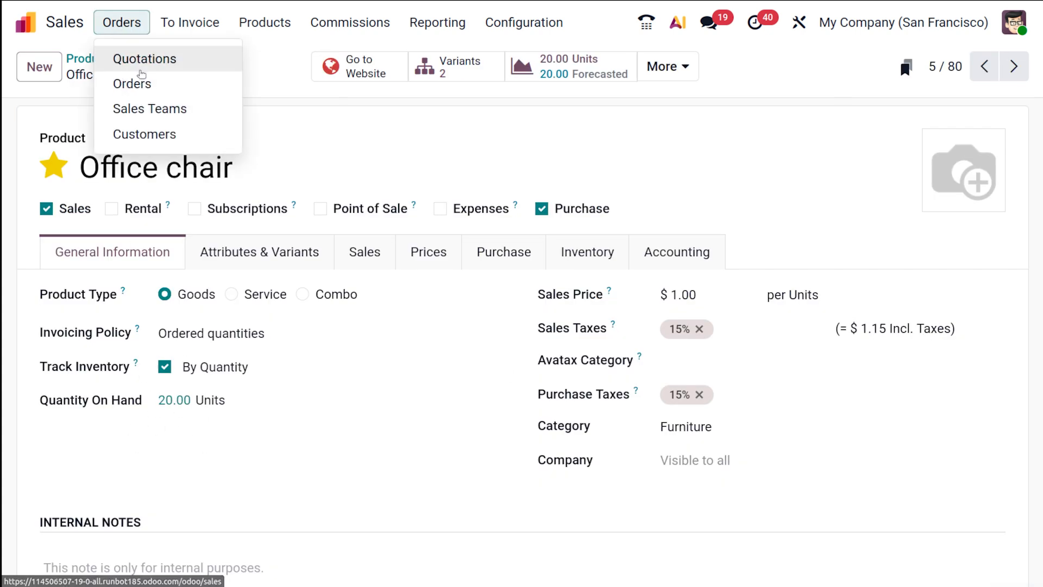
{"action": "left_click", "coordinate": [136, 63]}
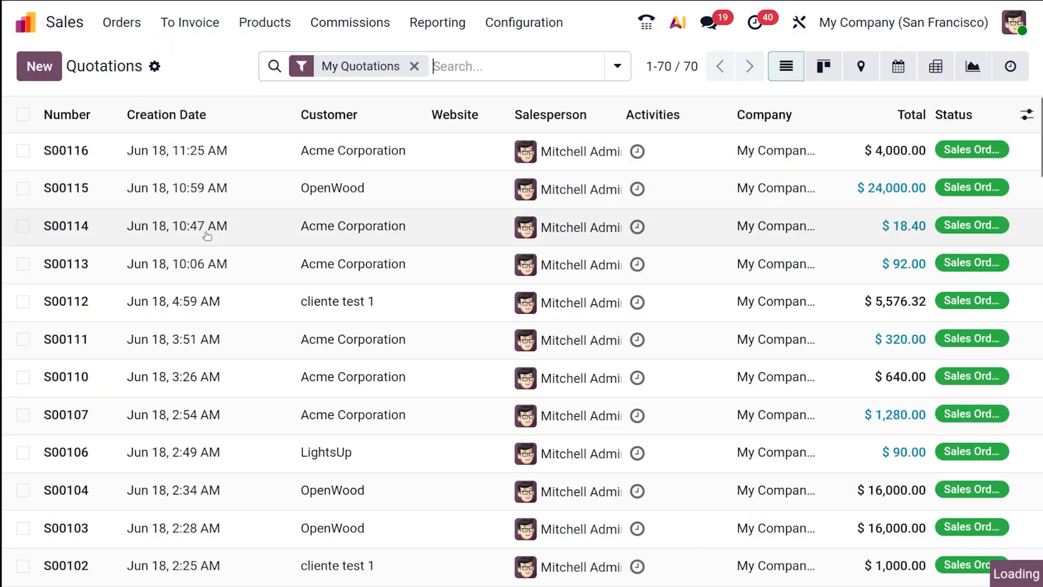
{"action": "left_click", "coordinate": [54, 73]}
{"action": "left_click", "coordinate": [240, 230]}
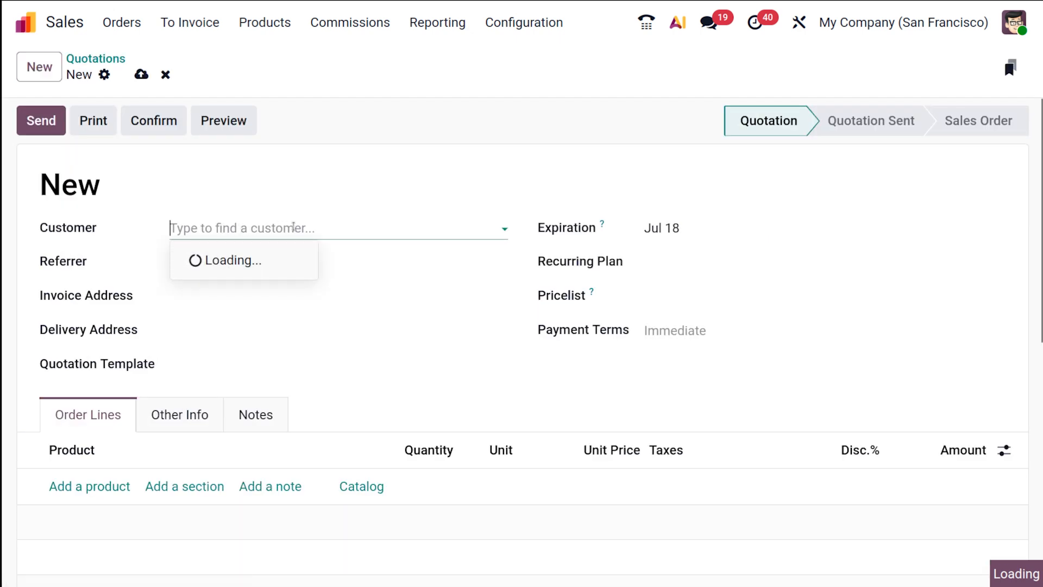
{"action": "left_click", "coordinate": [294, 227]}
{"action": "left_click", "coordinate": [294, 226]}
{"action": "left_click", "coordinate": [119, 486]}
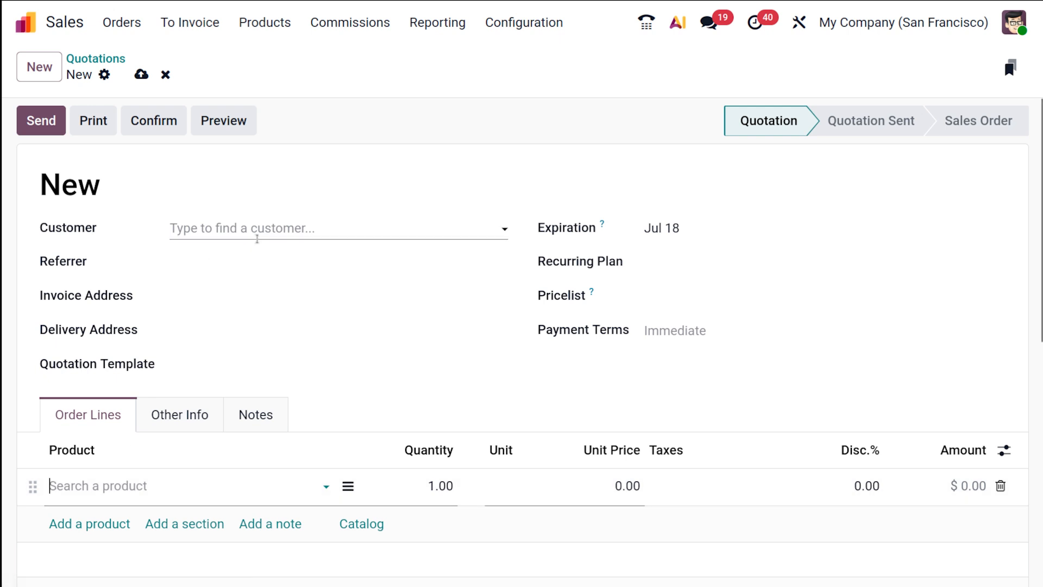
{"action": "left_click", "coordinate": [140, 480]}
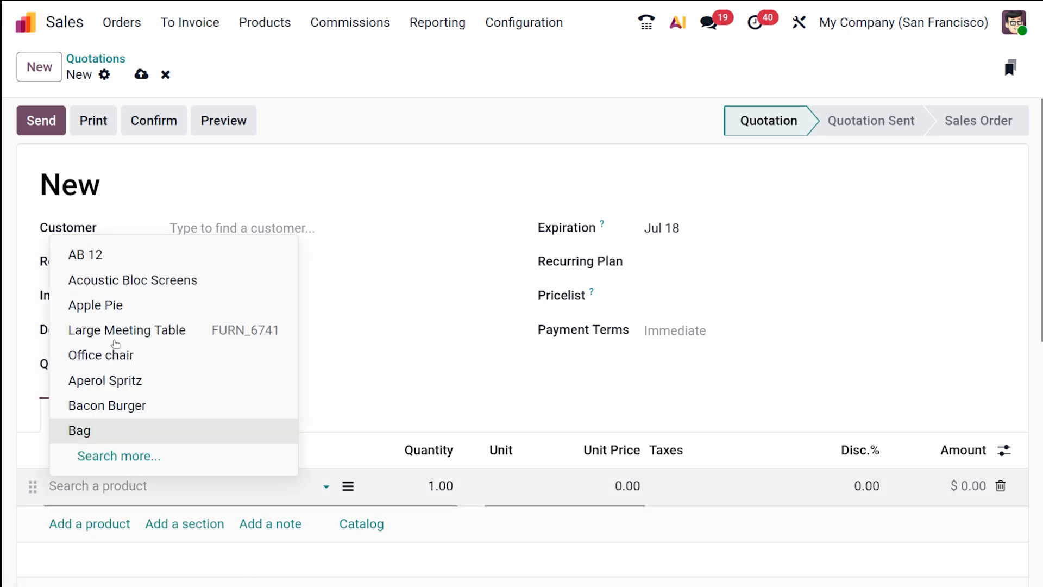
{"action": "type", "text": "of"}
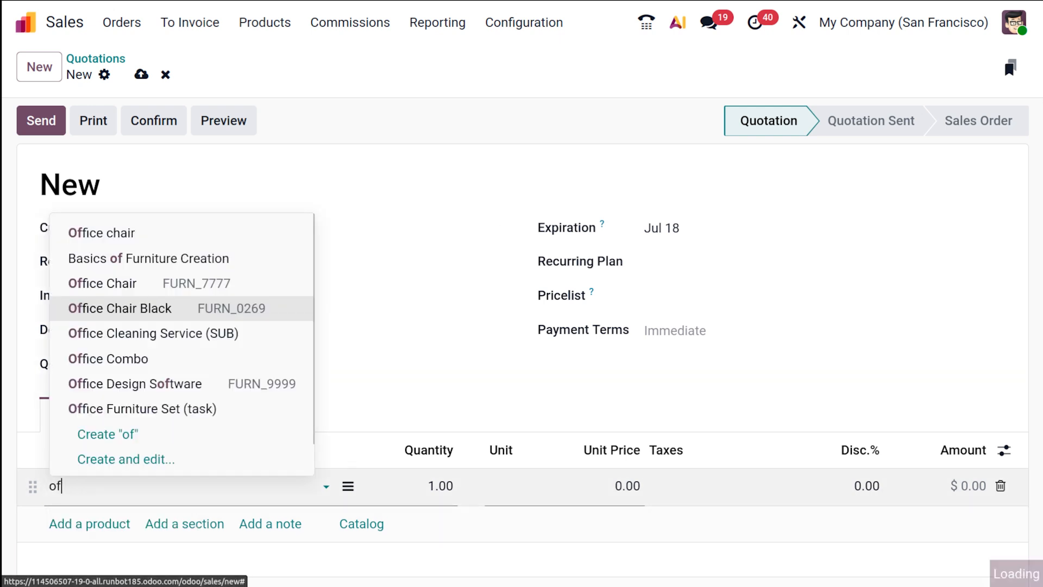
{"action": "left_click", "coordinate": [183, 282]}
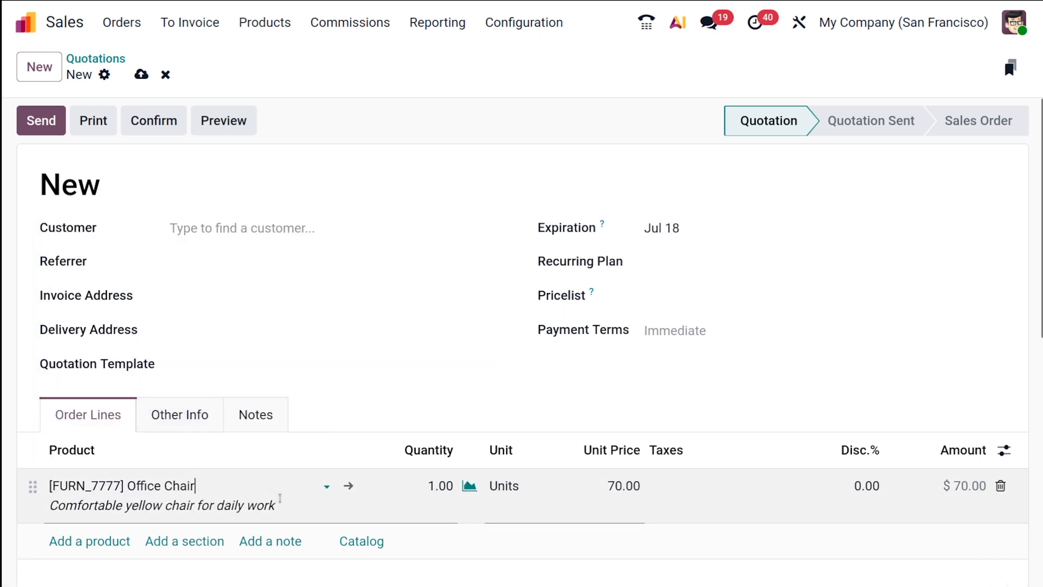
{"action": "left_click", "coordinate": [1000, 486]}
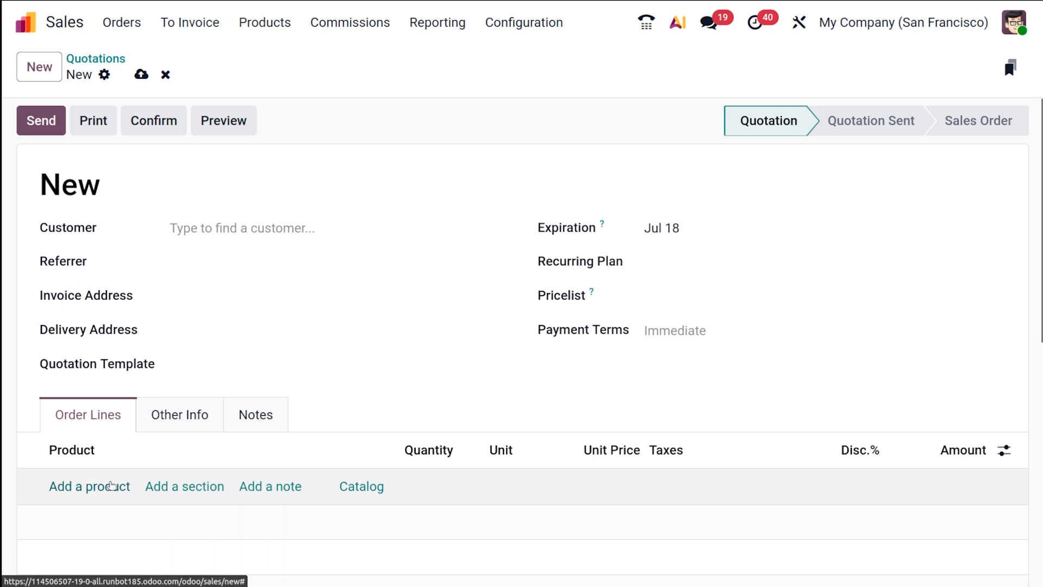
- Add the Office chair in black with a quantity of 1 to the quotation's order lines
{"action": "left_click", "coordinate": [111, 485]}
{"action": "type", "text": "off"}
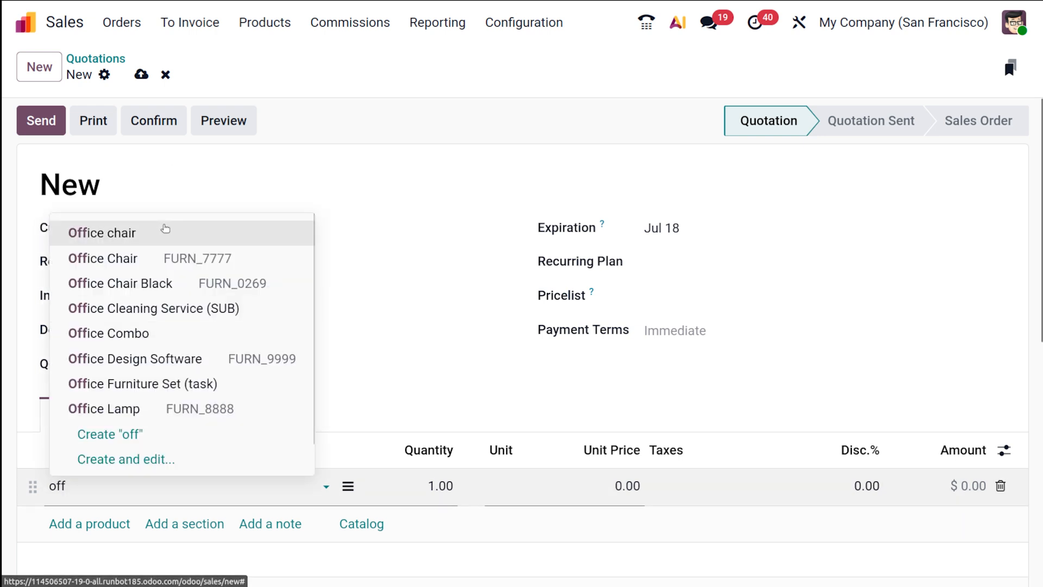
{"action": "left_click", "coordinate": [164, 230]}
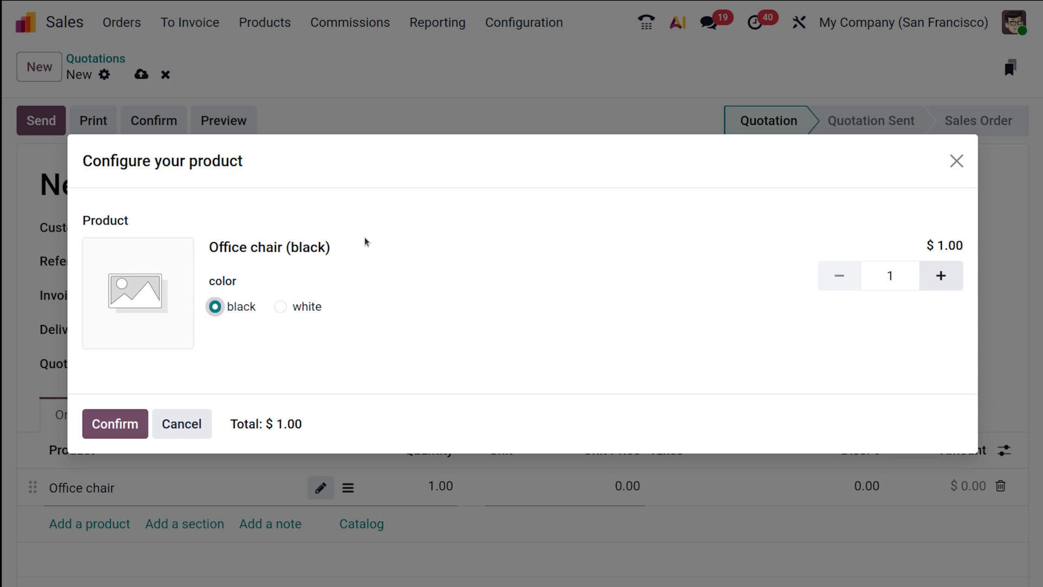
{"action": "left_click", "coordinate": [121, 423]}
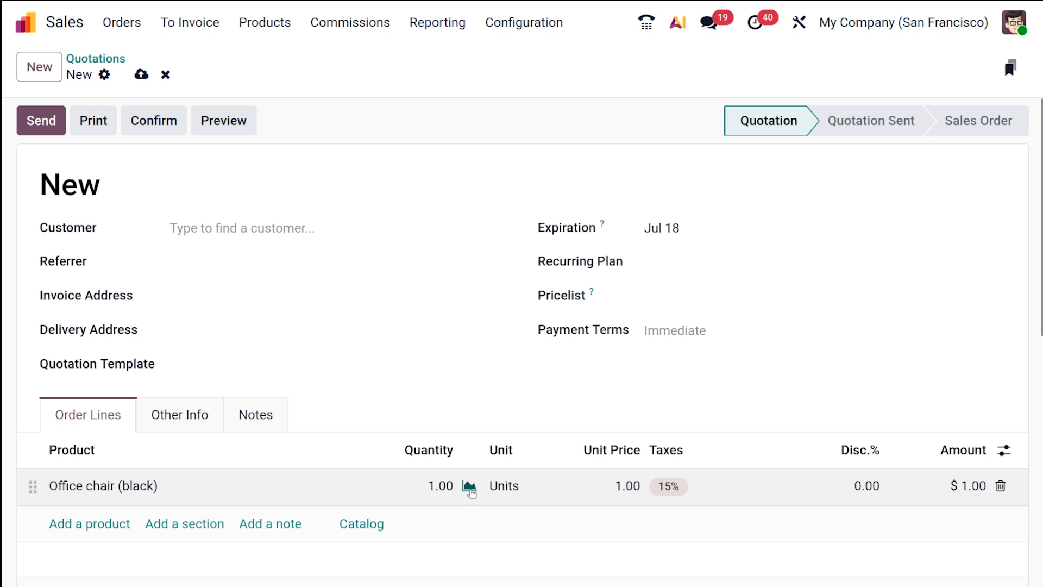
- Set OpenWood as the quotation's customer, review the order line, and discard the quotation
{"action": "left_click", "coordinate": [263, 227]}
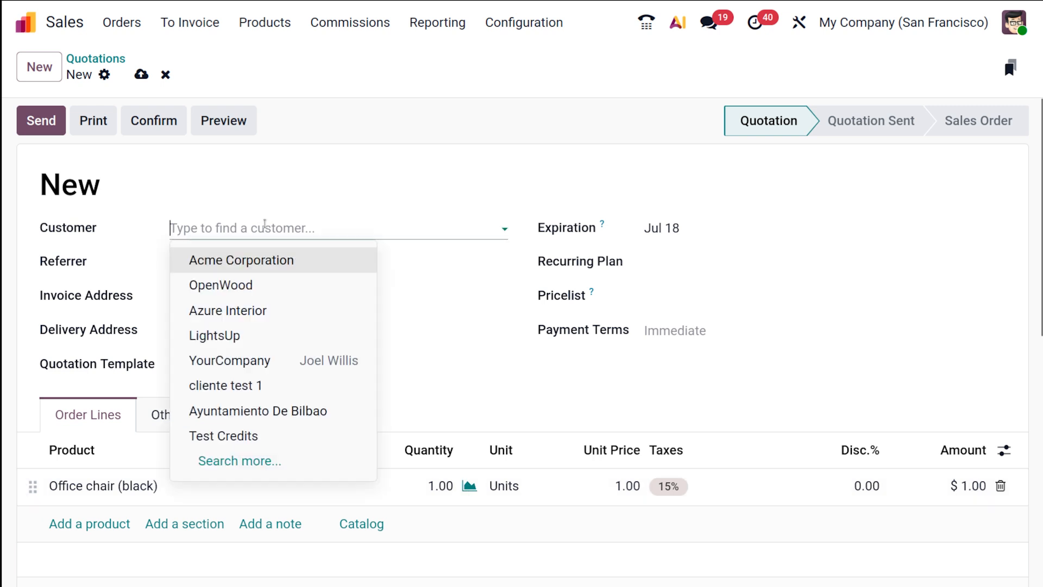
{"action": "left_click", "coordinate": [257, 284]}
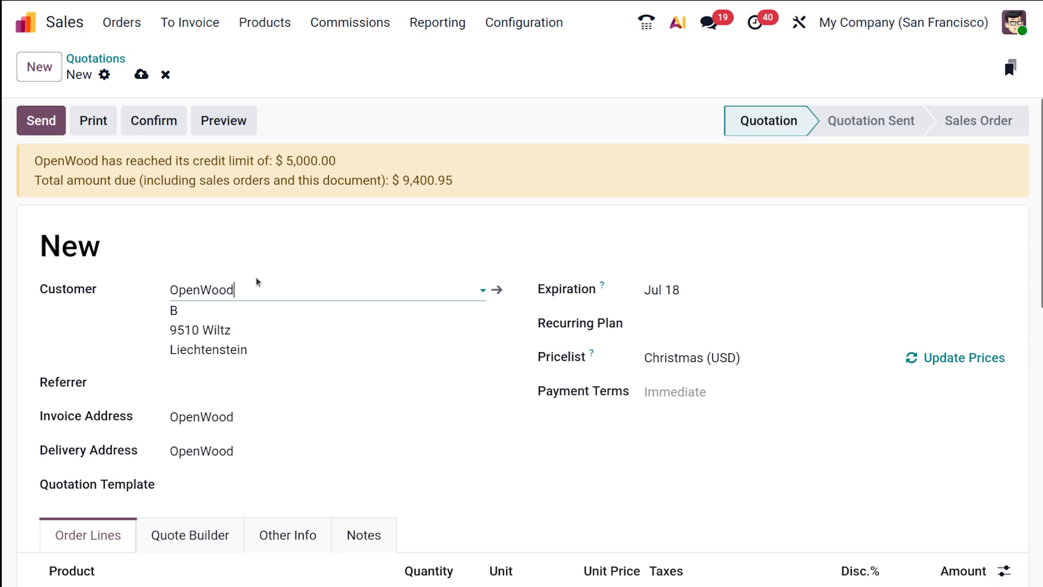
{"action": "scroll", "coordinate": [356, 134], "scroll_direction": "down", "scroll_amount": 2}
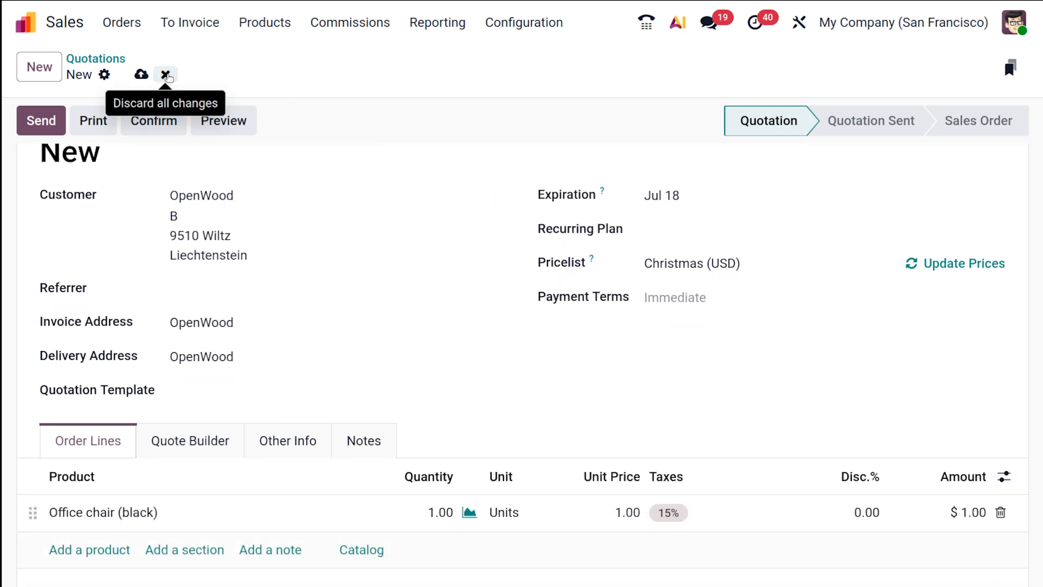
{"action": "left_click", "coordinate": [165, 75]}
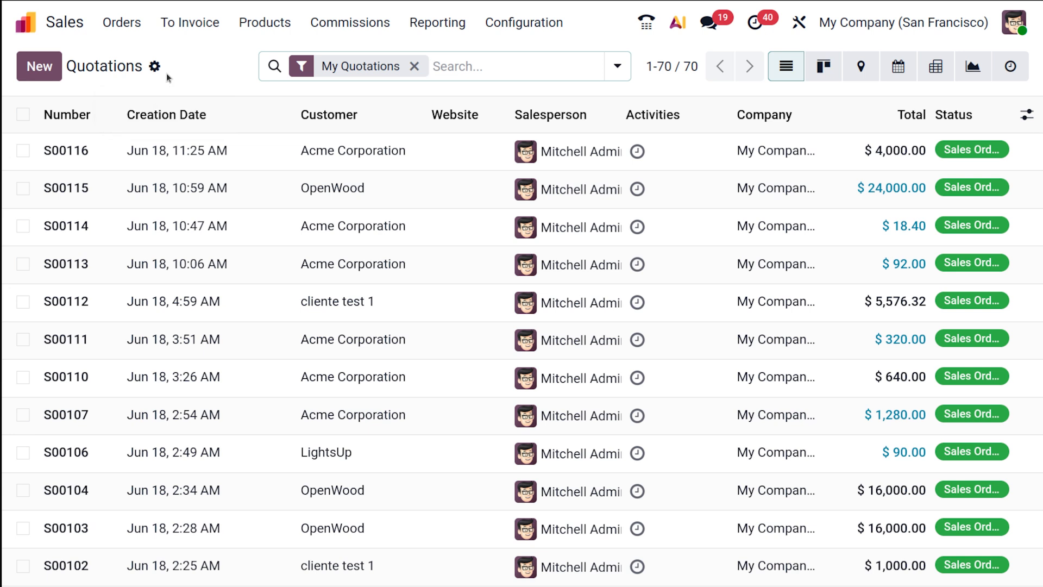